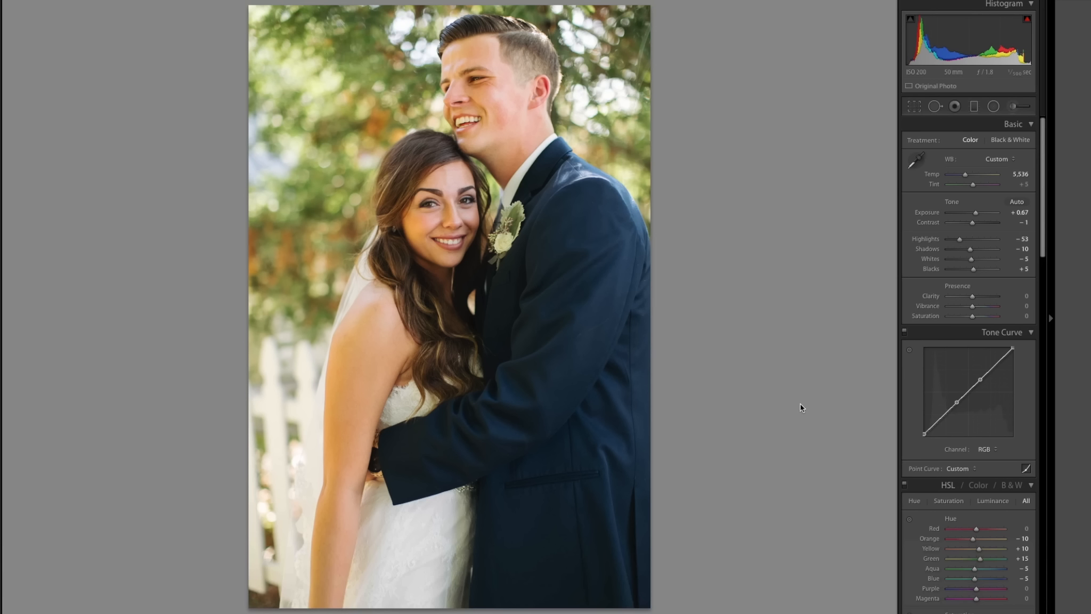
Step: Lower the next couple portrait's white balance temperature to 5,489 and set its orange hue to −5
key(Right)
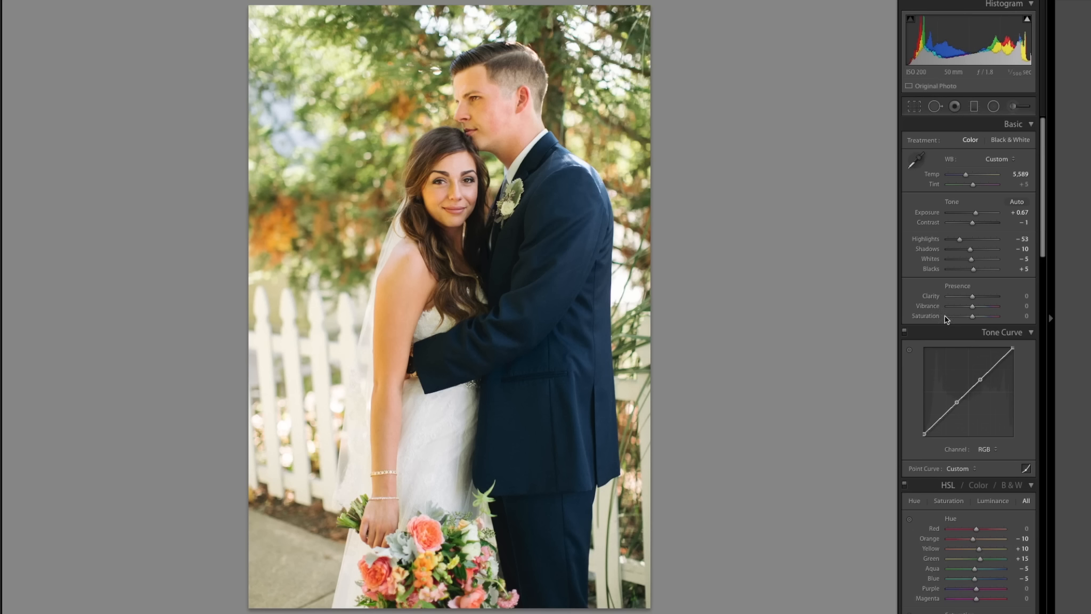
key(Down)
key(Down)
scroll(979, 312, down, 5)
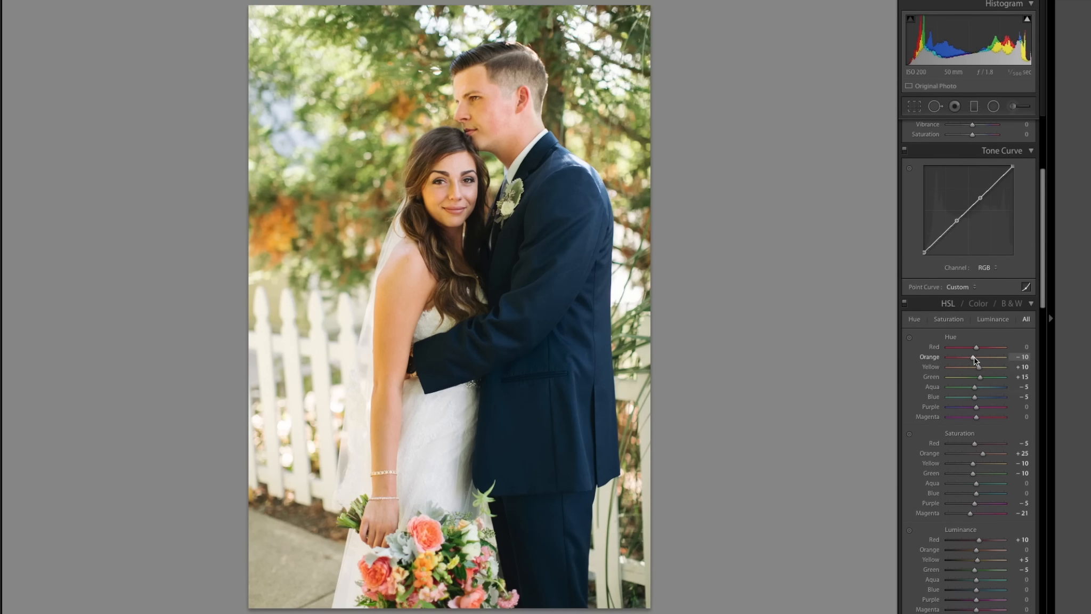
drag(974, 357, 975, 357)
mouse_move(521, 612)
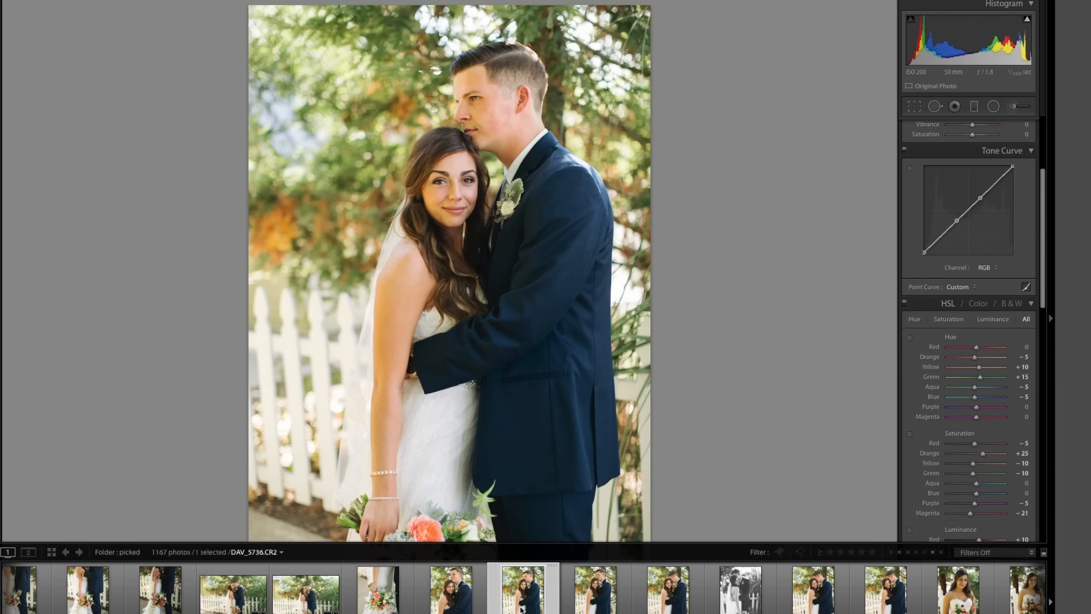
scroll(521, 609, down, 2)
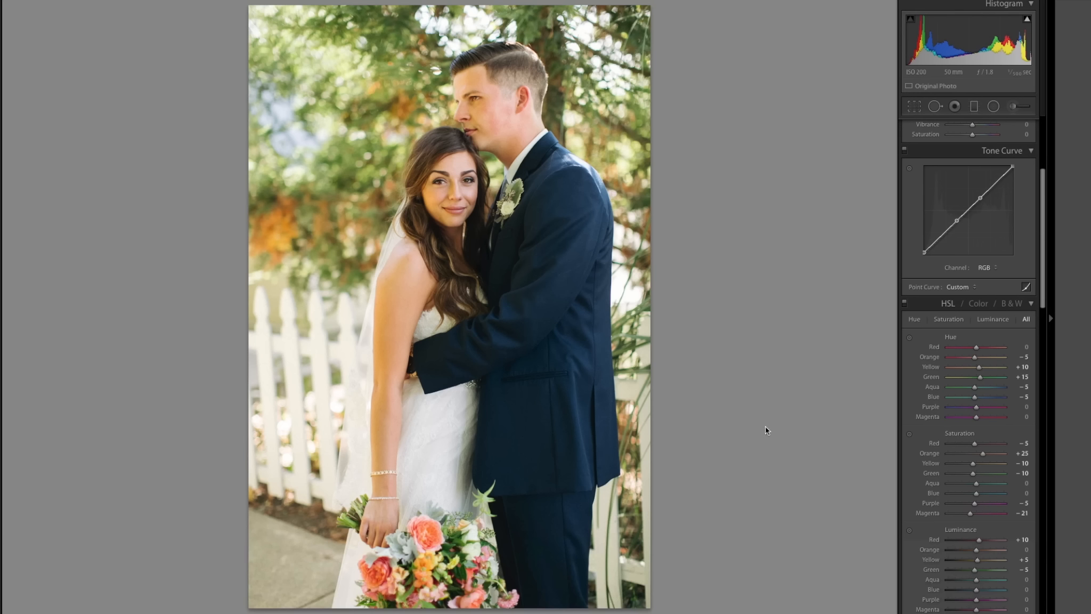
scroll(1021, 401, up, 5)
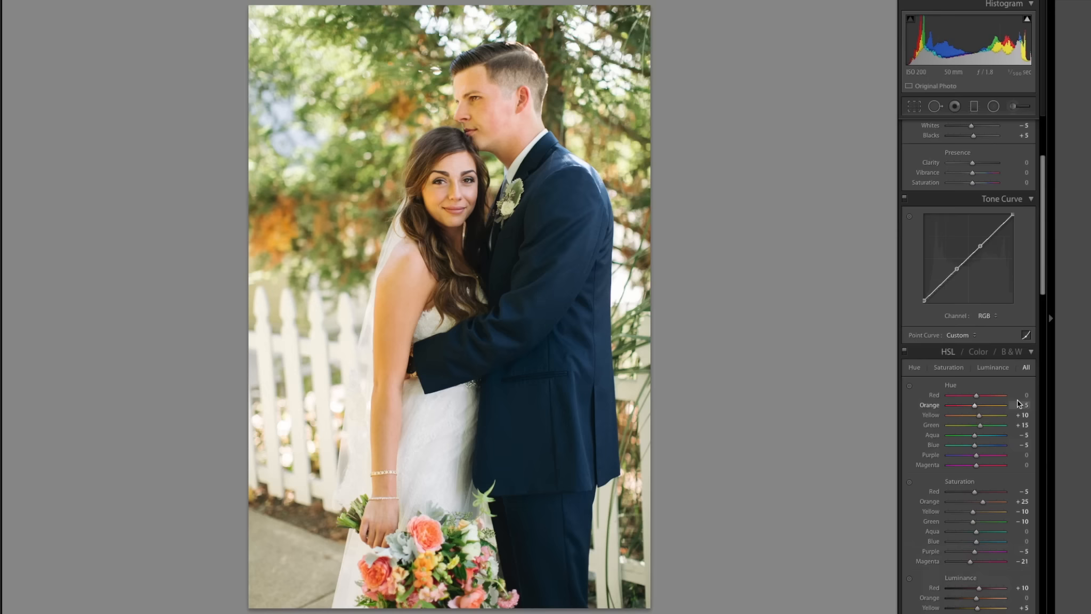
Step: Sync the adjusted develop settings to the neighbouring couple portraits, then return to DAV_5736.CR2 alone
mouse_move(541, 570)
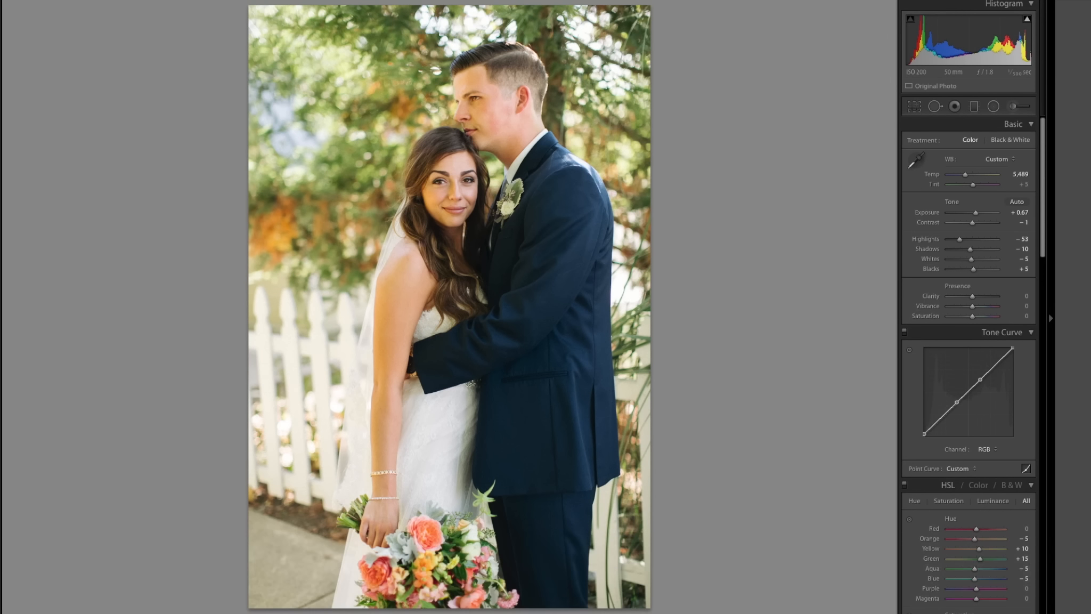
key(super+shift+s)
key(Return)
super+click(527, 608)
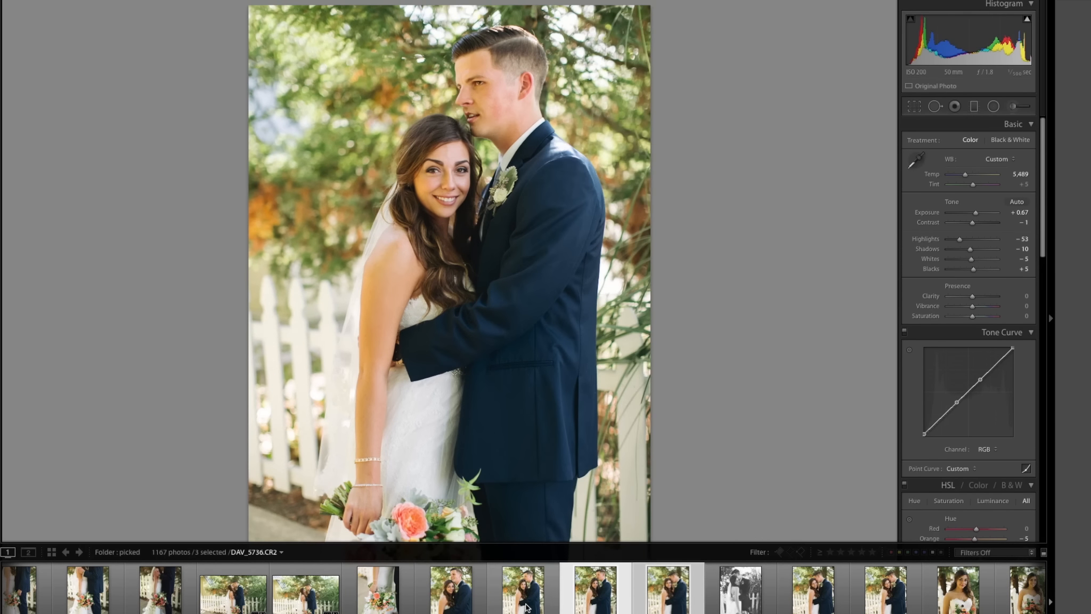
click(526, 608)
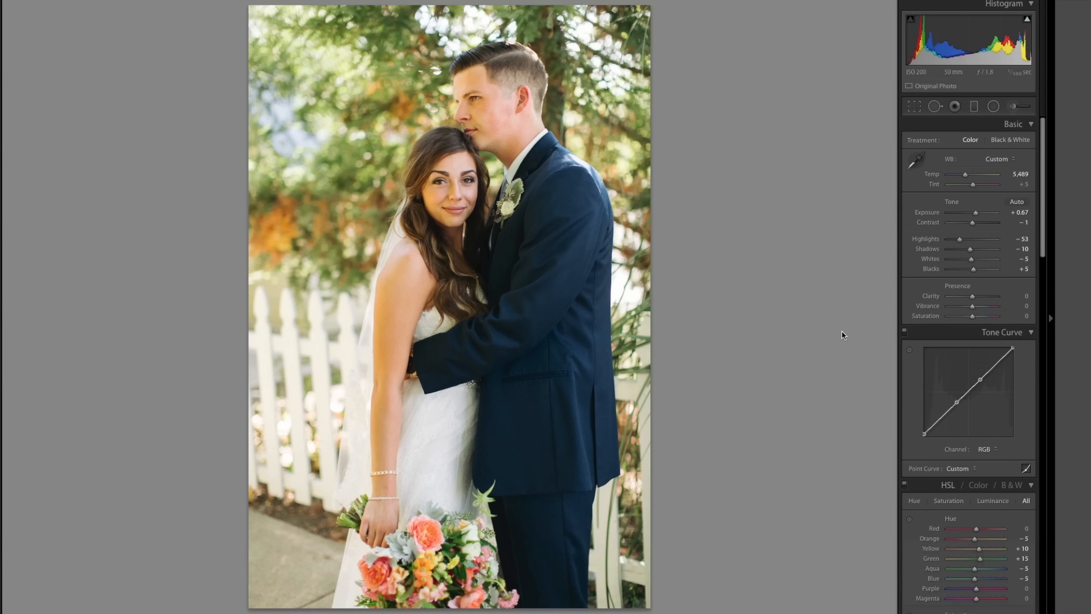
Step: Step through the following couple photos and check the colour and exposure consistency of their edits
key(Right)
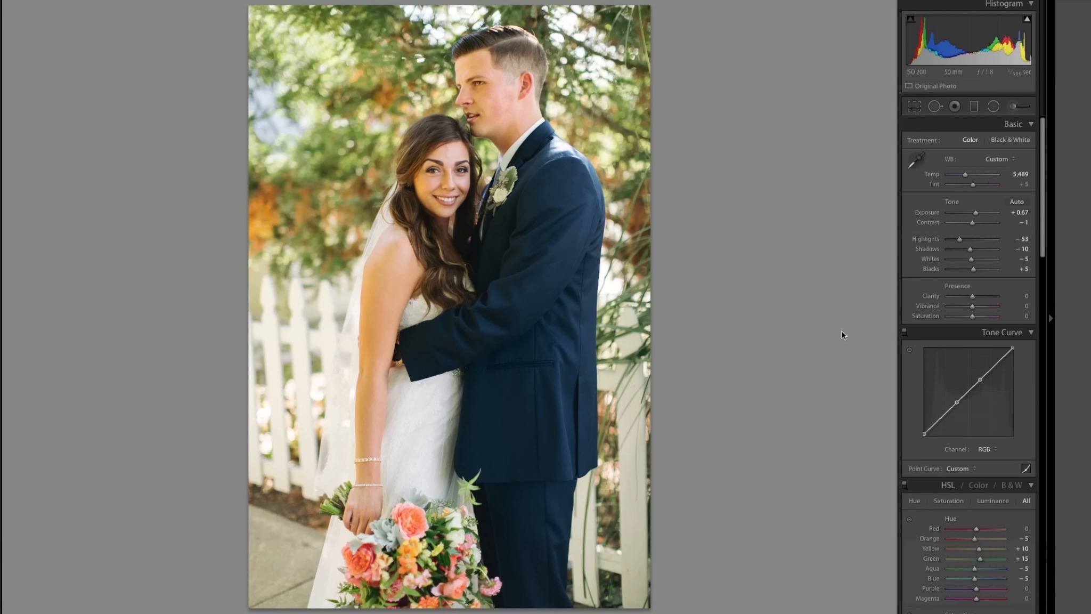
key(Right)
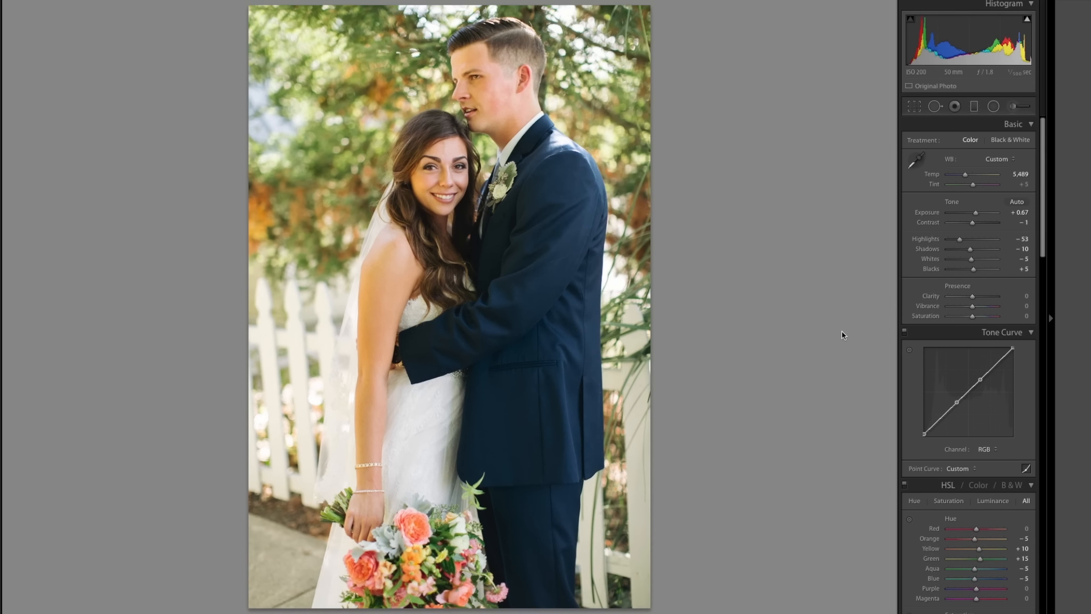
key(Right)
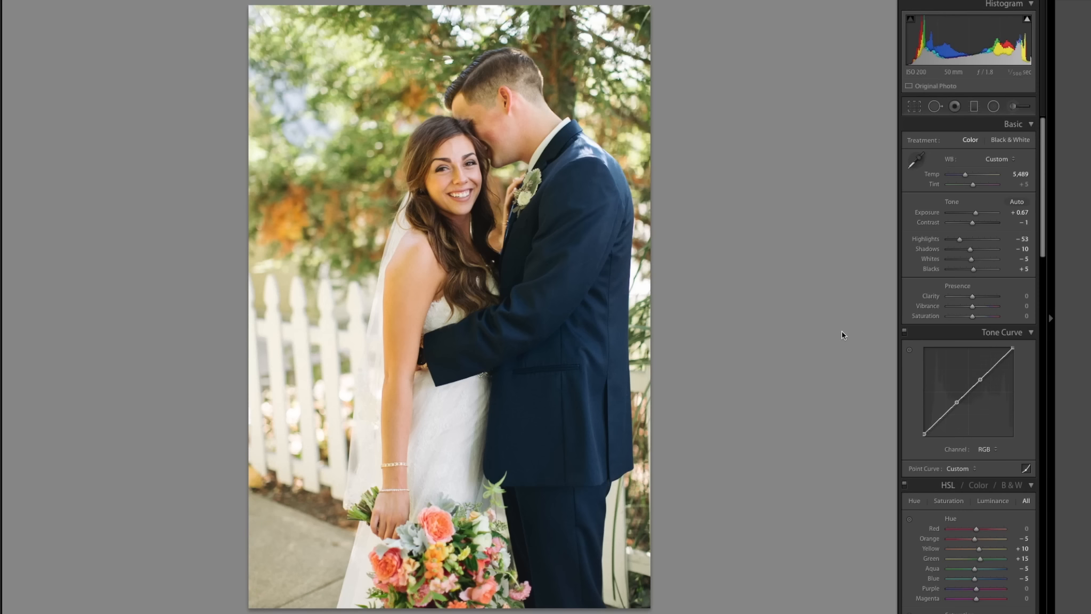
key(Right)
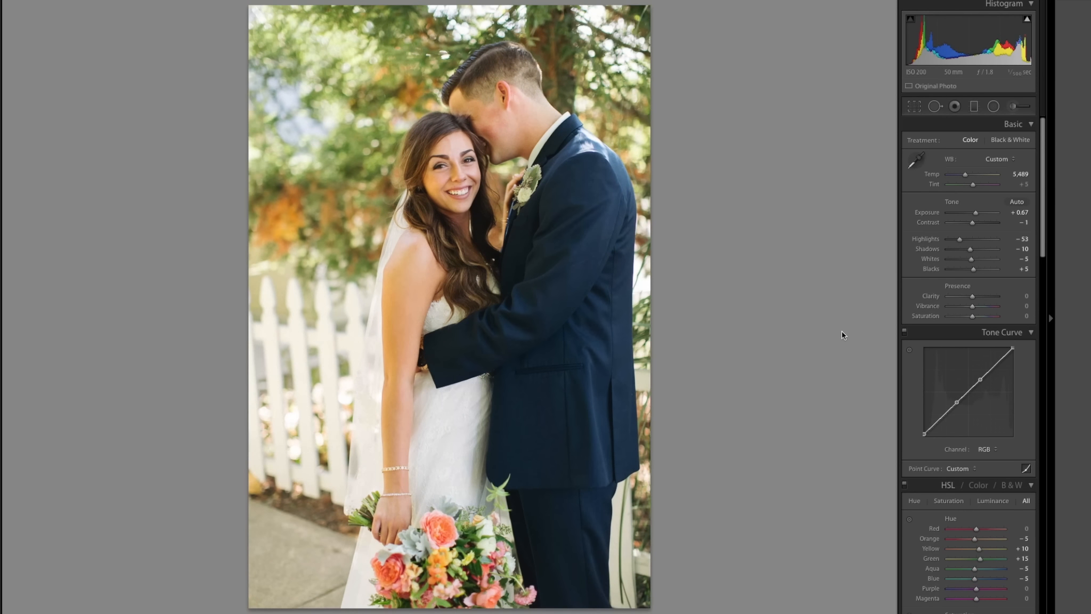
key(Right)
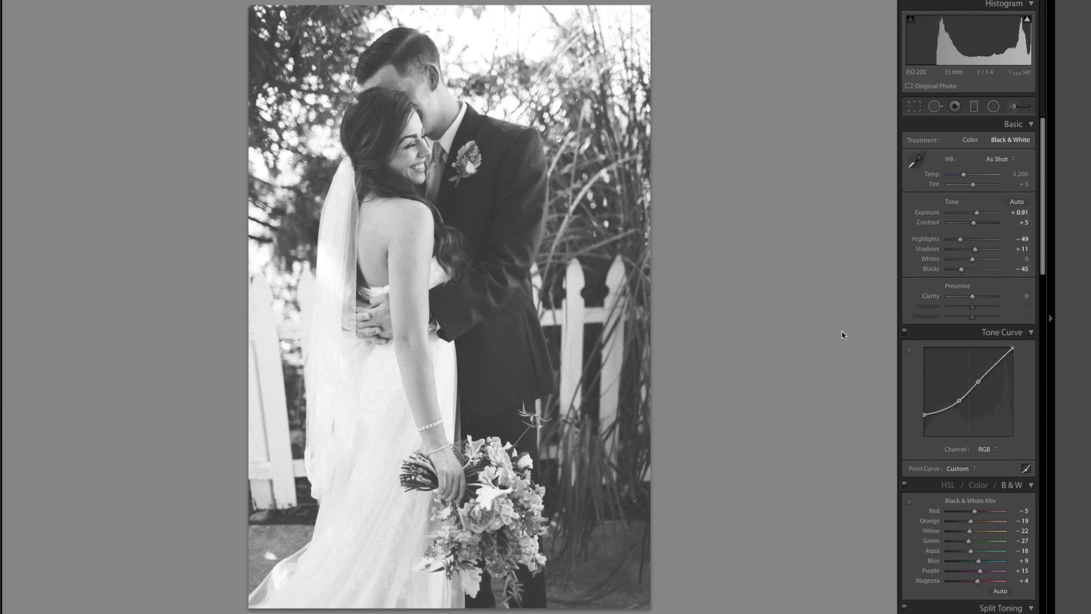
key(Right)
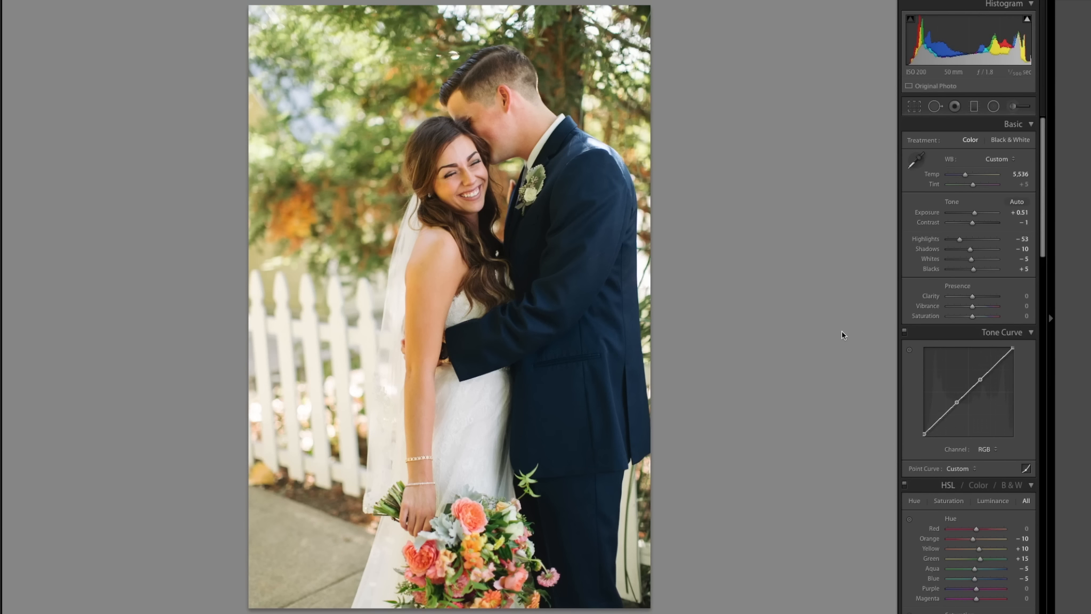
key(Right)
key(Right)
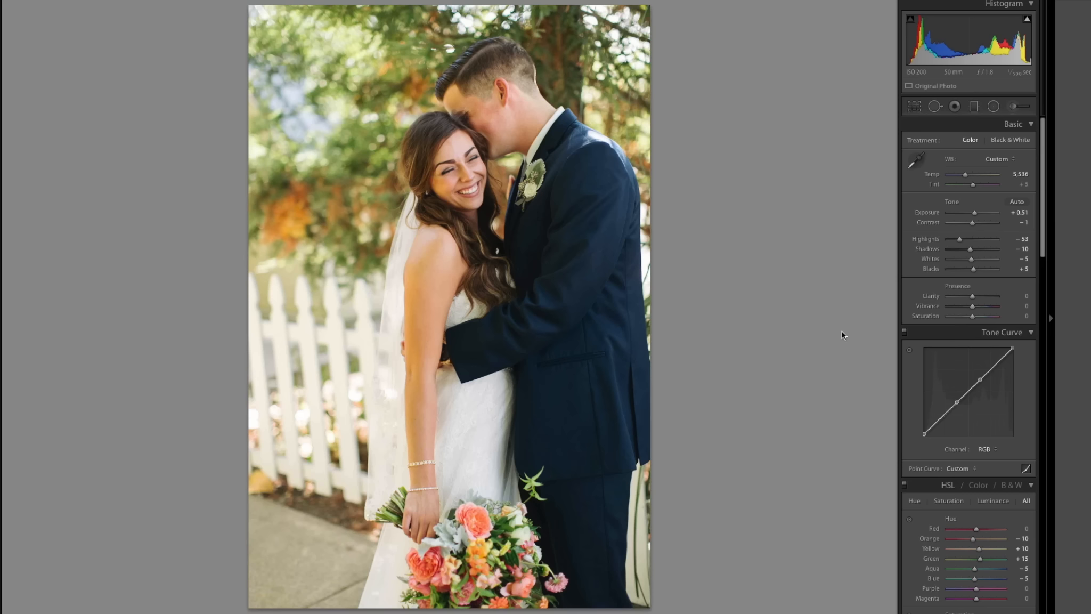
key(Right)
key(Right)
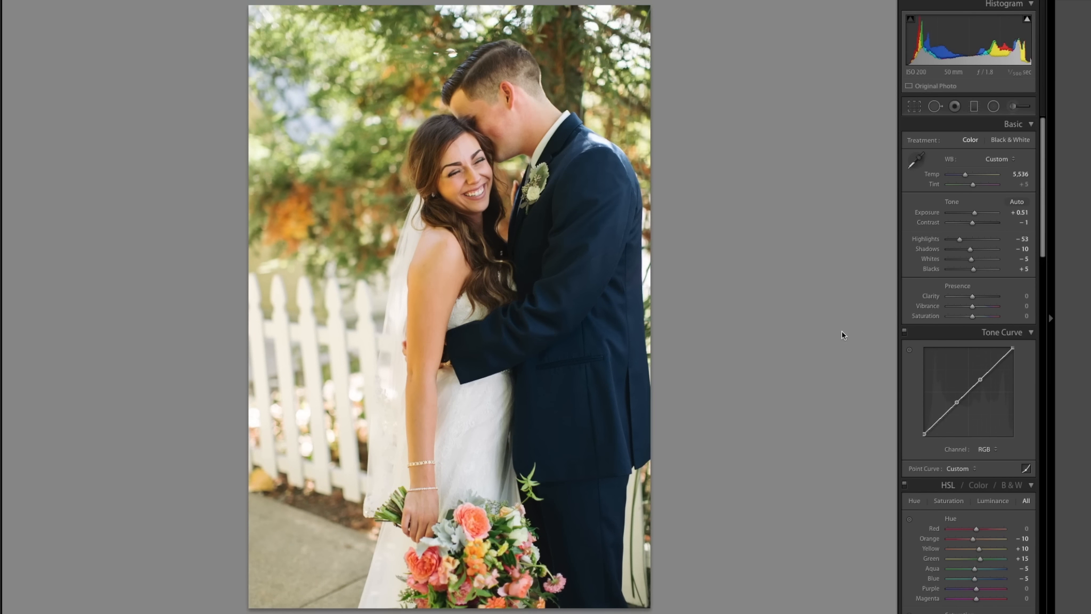
Step: Apply the couple photos' settings to the bride's close-up portrait, with orange hue −5, temperature 5,168 and exposure +0.71
key(Right)
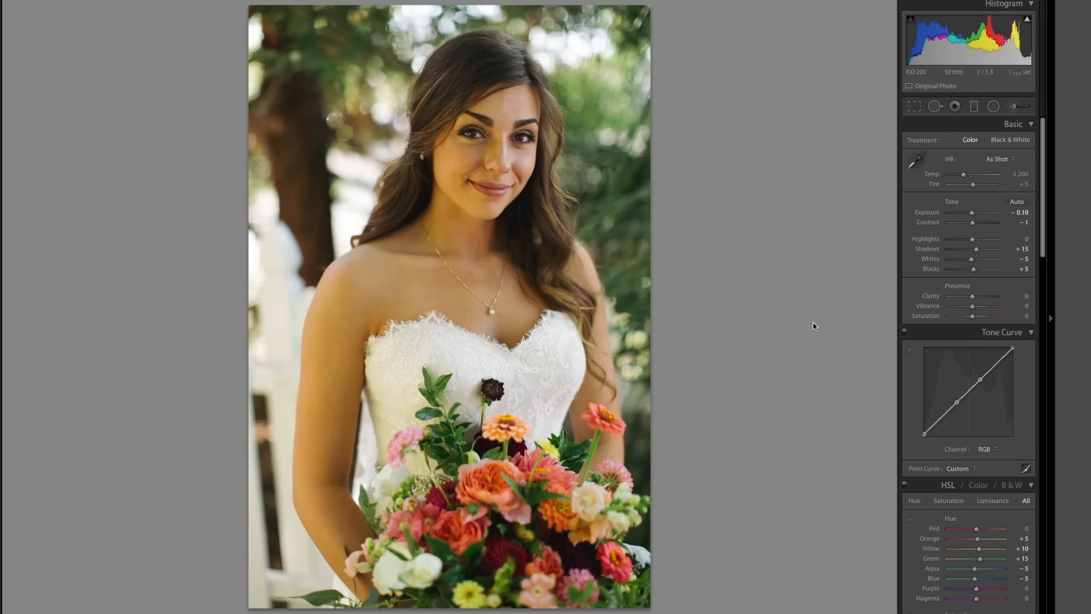
key(Right)
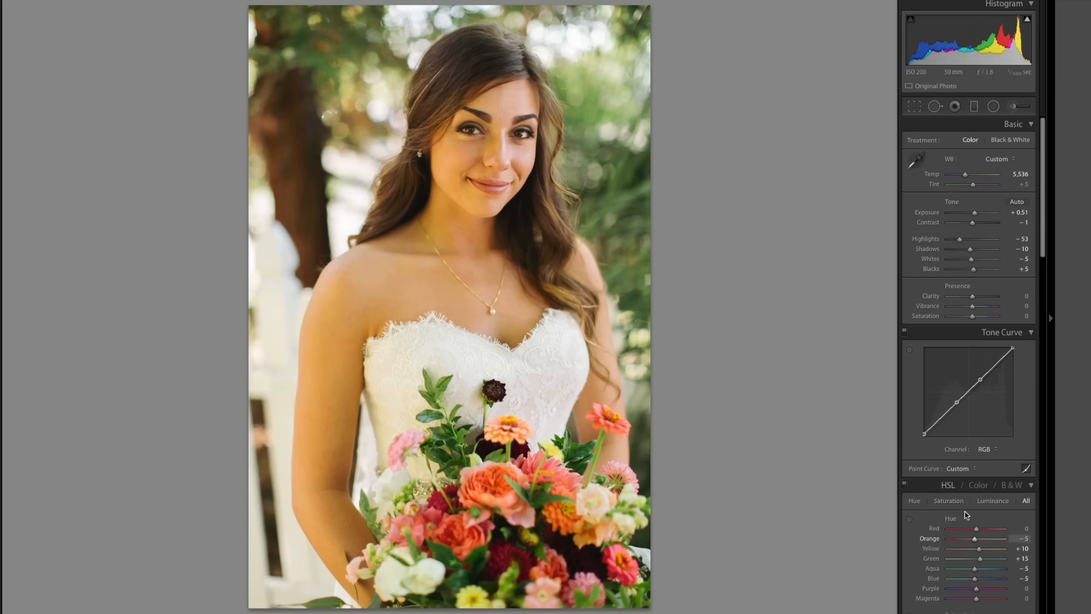
drag(966, 174, 963, 174)
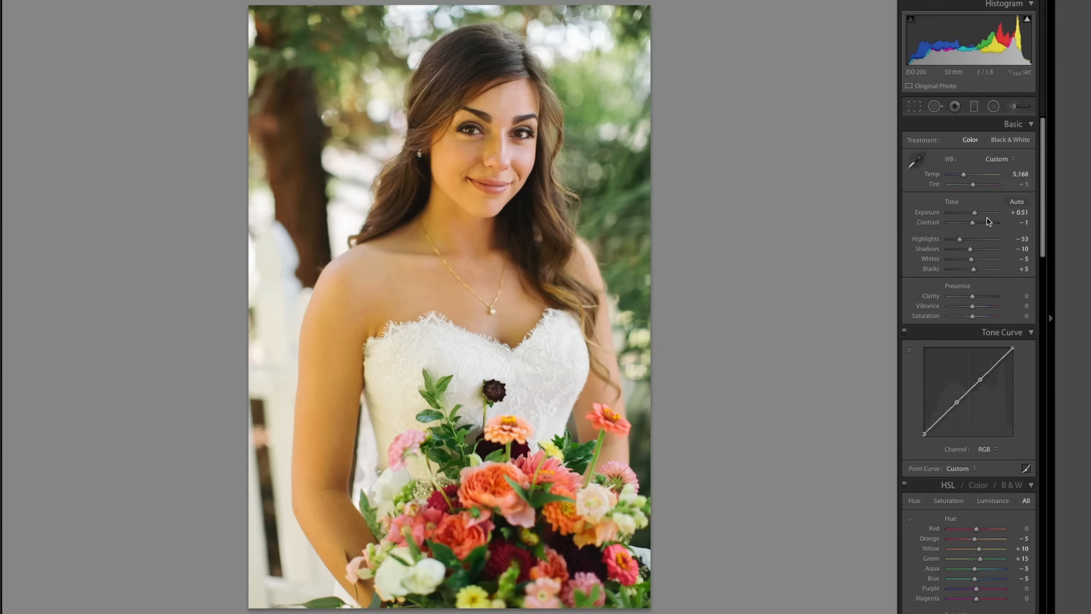
drag(975, 213, 977, 217)
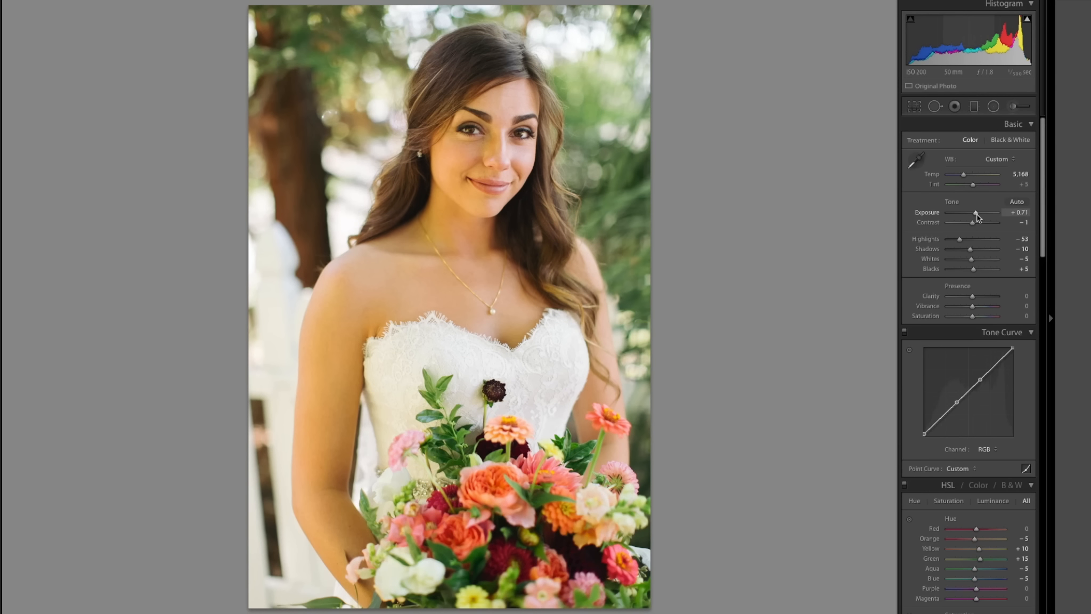
drag(978, 217, 976, 213)
Step: Apply the close-up's settings to the next bride portrait and the bouquet detail photo, setting the detail photo's orange hue to 0
key(Right)
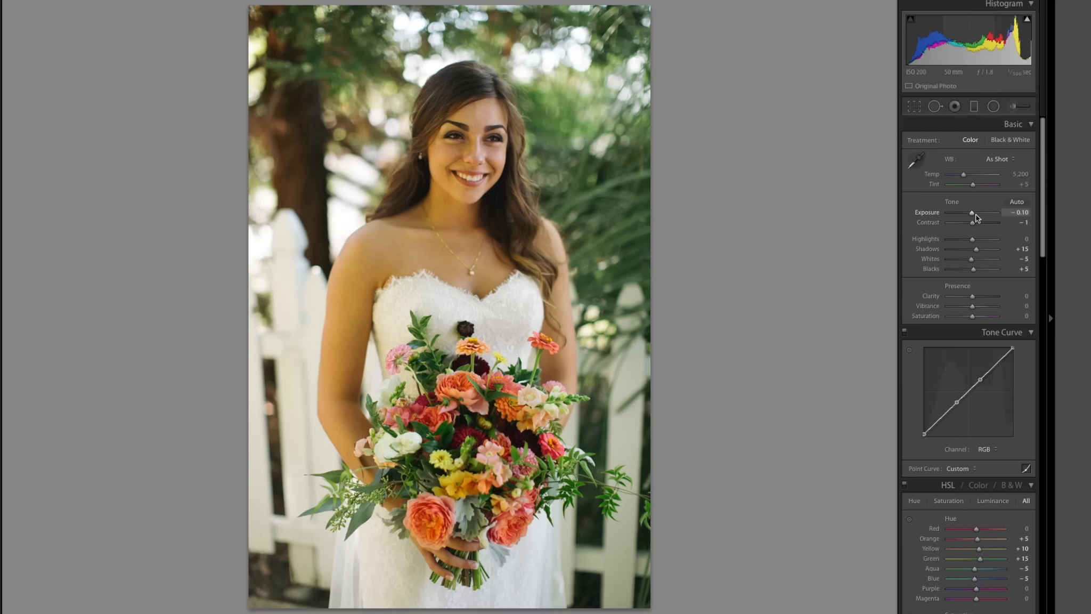
key(Left)
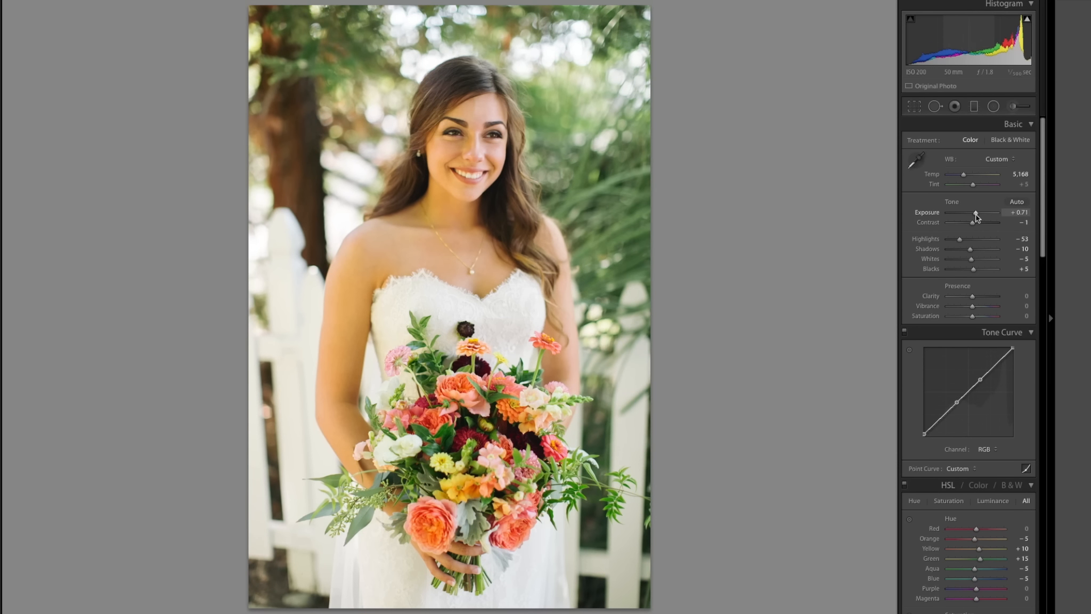
key(Right)
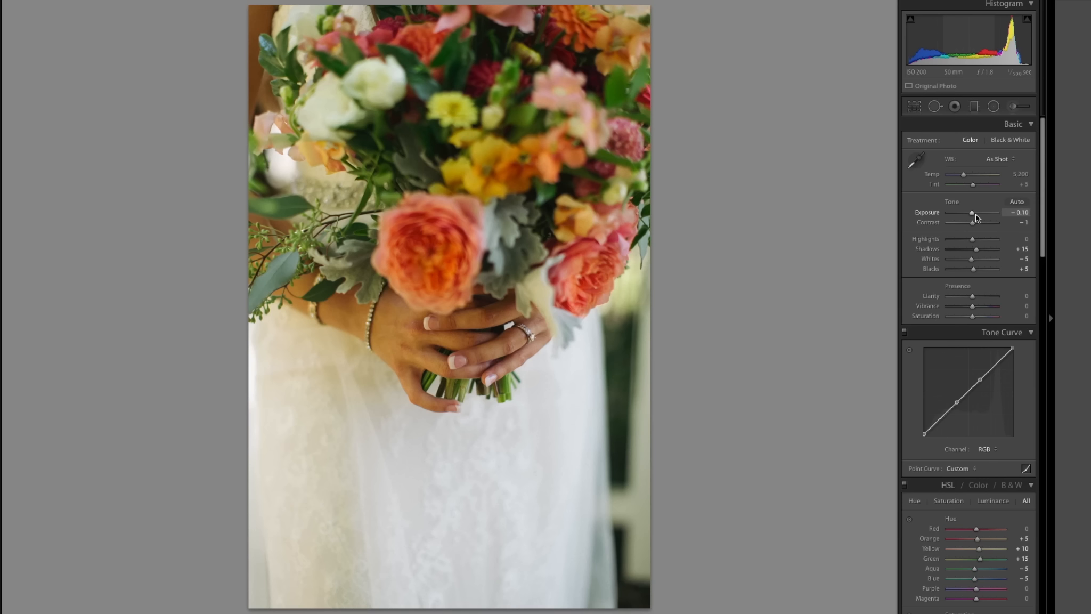
key(Left)
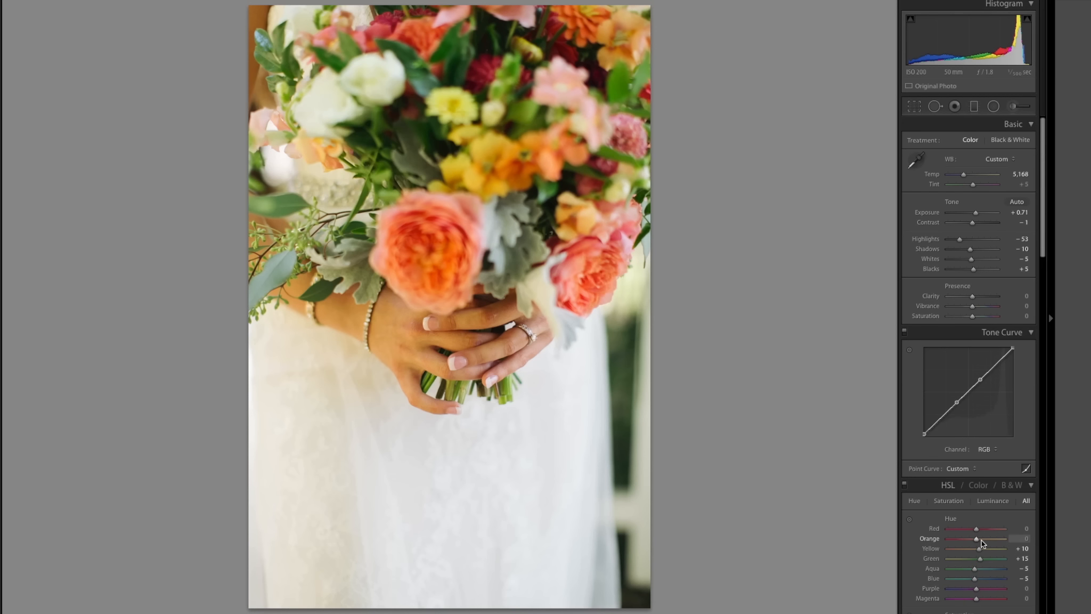
Step: Compare the unedited bouquet portrait with the edited one, and apply the bouquet detail photo's settings to it, with orange hue 0
key(Left)
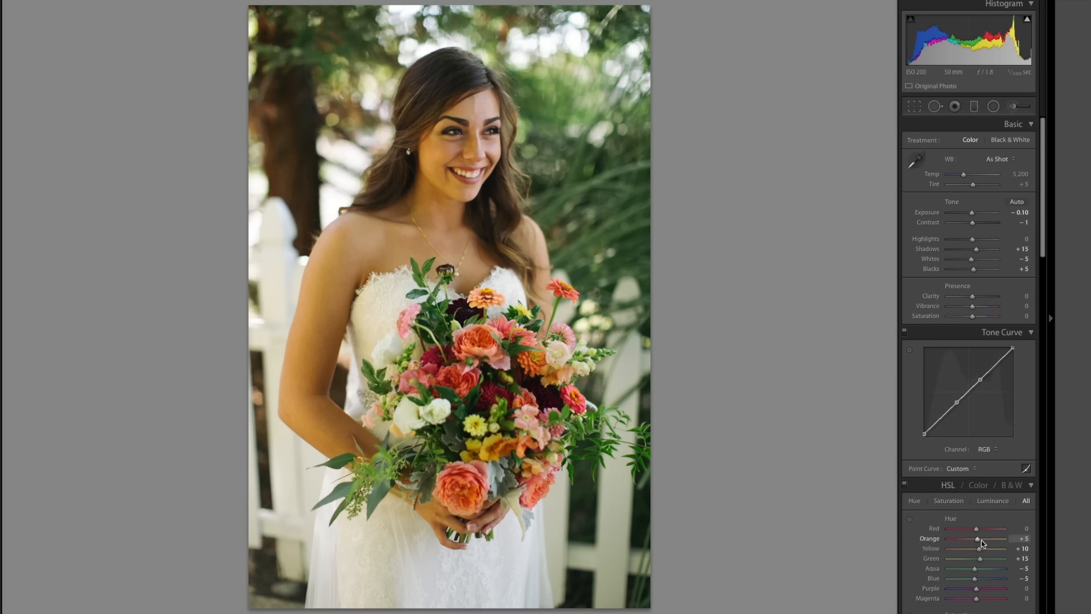
key(Right)
key(Right)
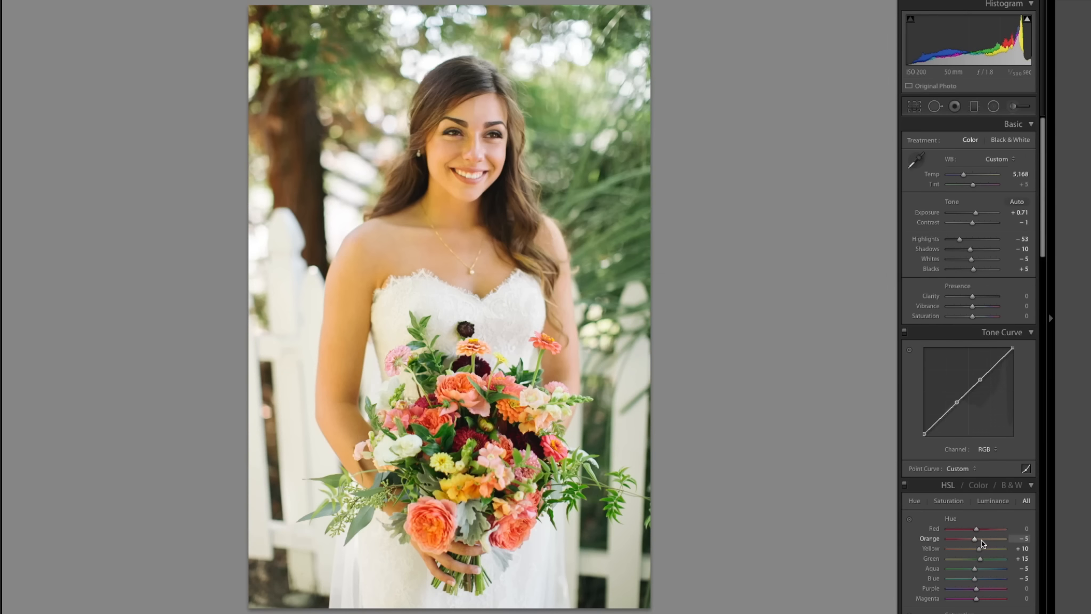
key(Left)
key(Left)
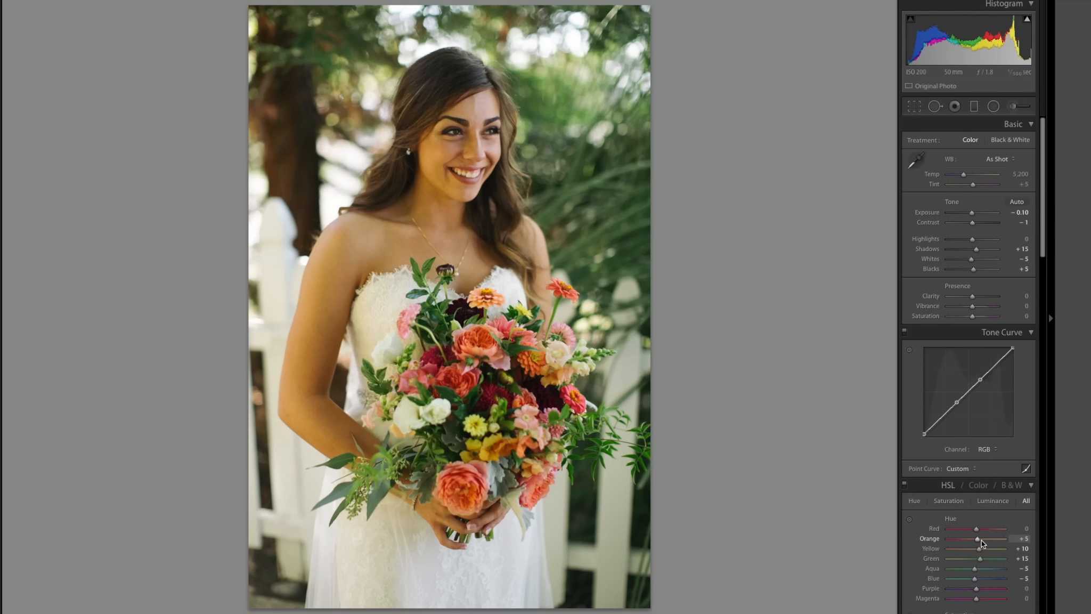
key(Right)
key(Right)
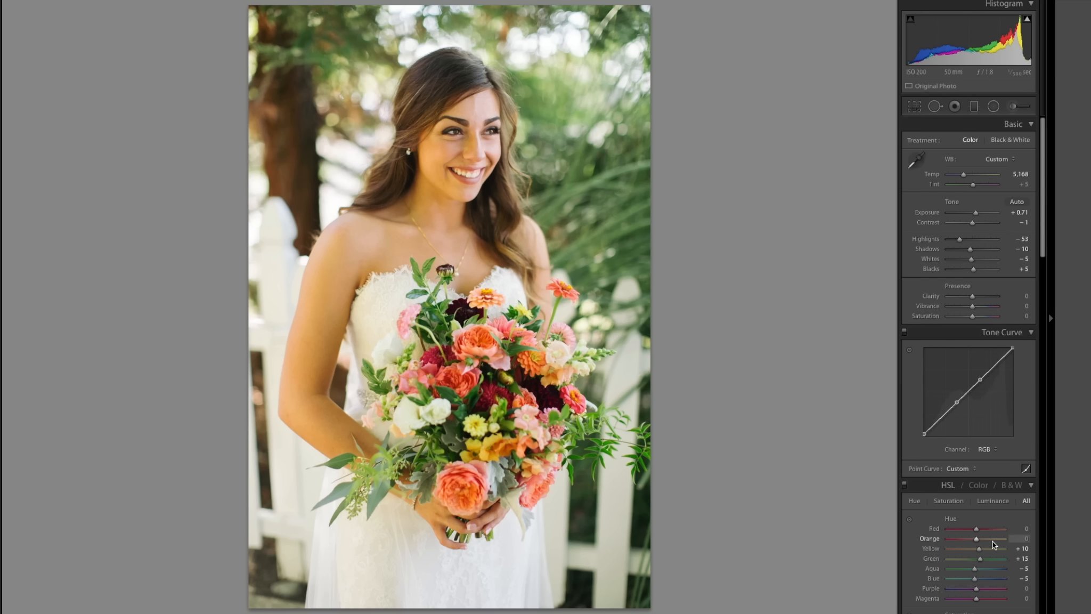
Step: Warm the bride's bouquet portrait by setting its white balance temperature to 5,268
scroll(995, 544, down, 3)
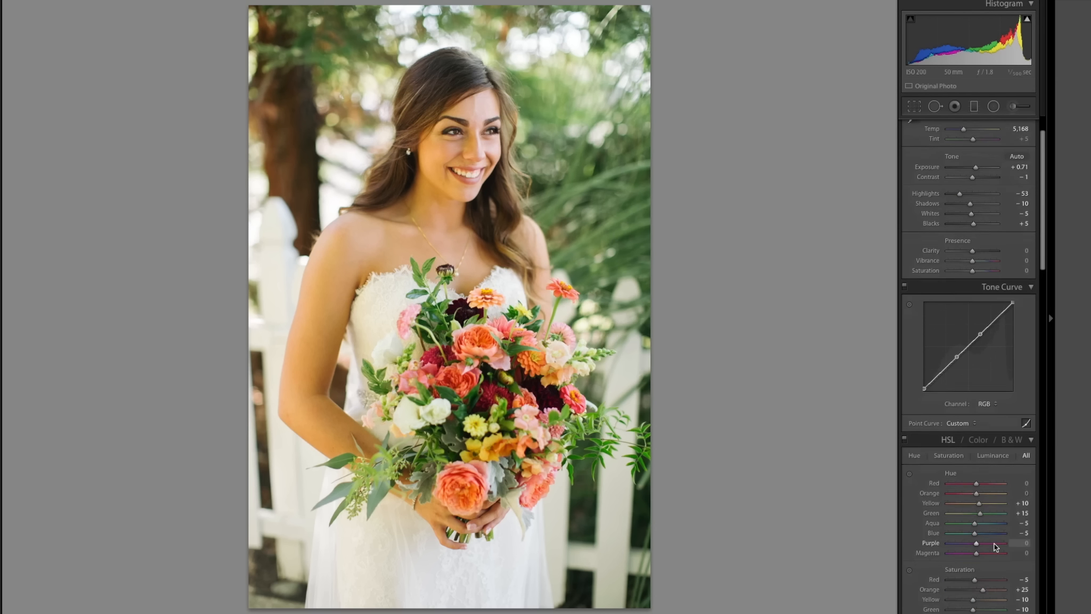
scroll(994, 544, up, 3)
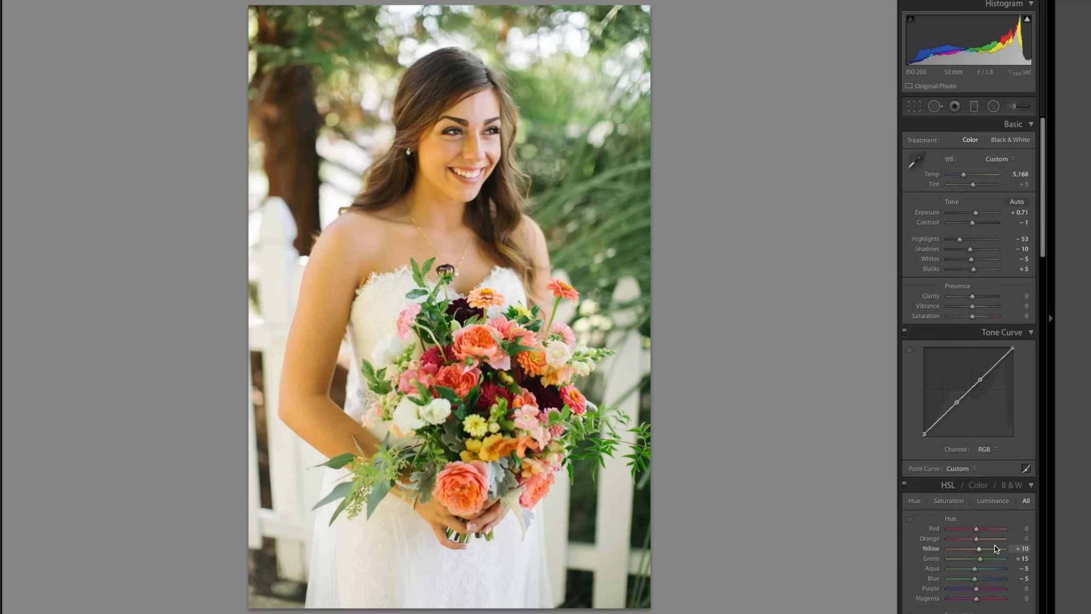
key(Up)
key(Up)
key(Down)
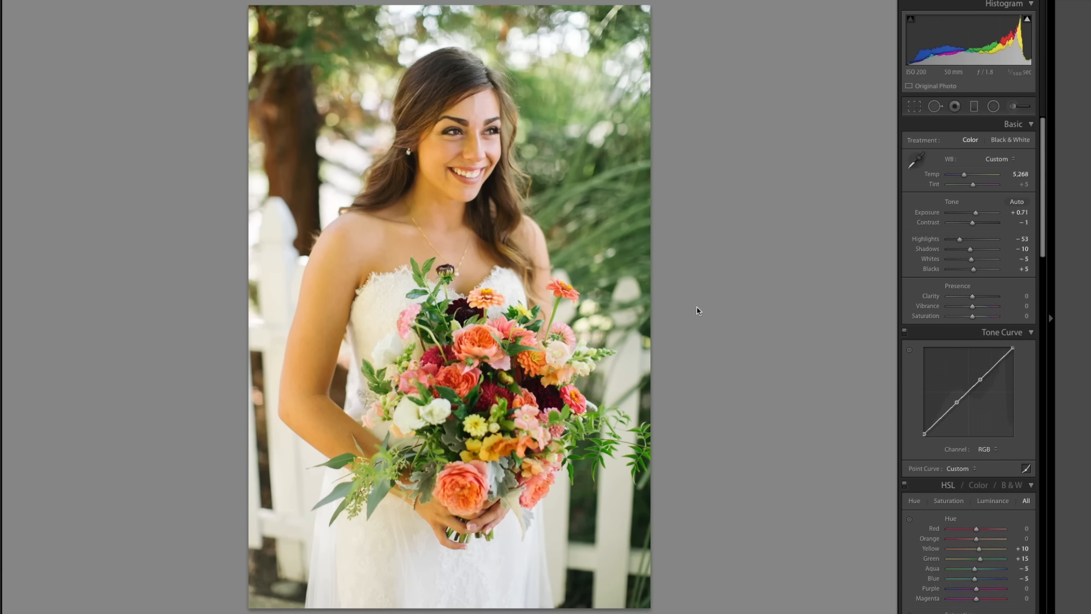
Step: Check the edits on the bride's profile portrait and the groom's standing portraits
key(Right)
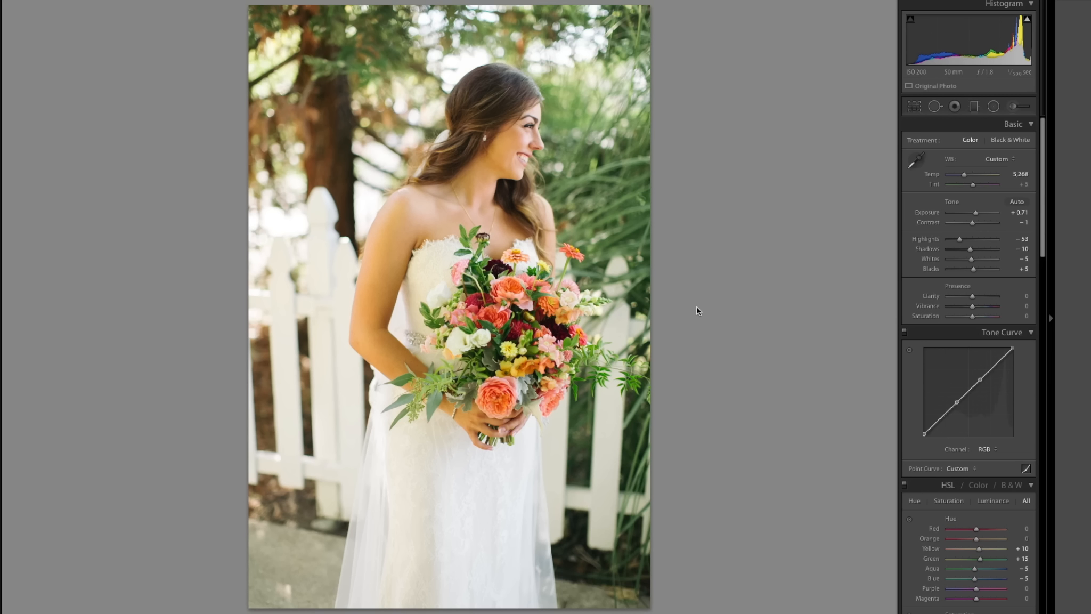
key(Right)
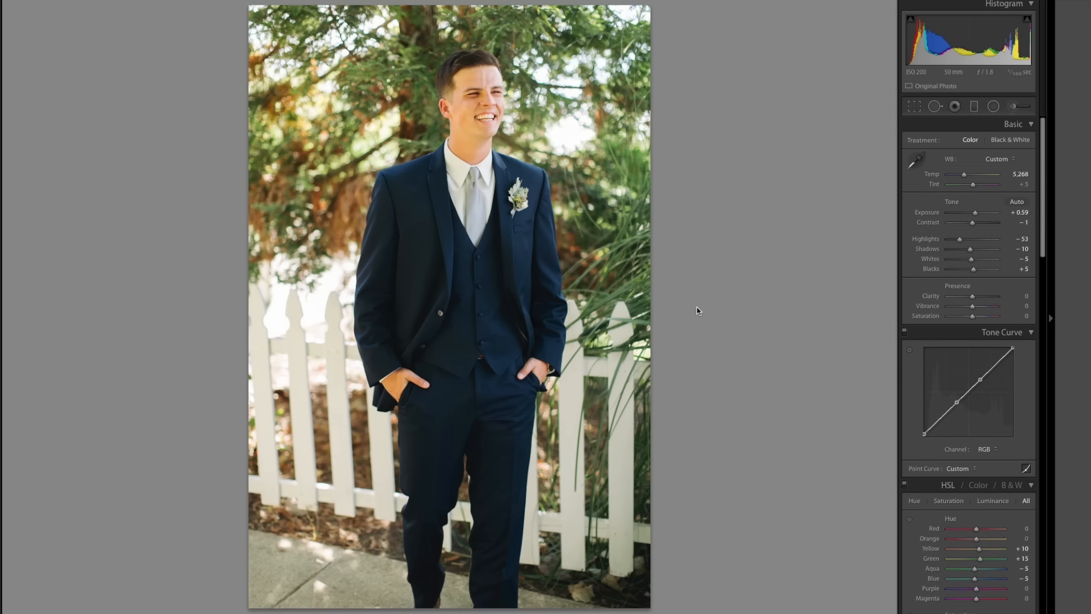
key(Right)
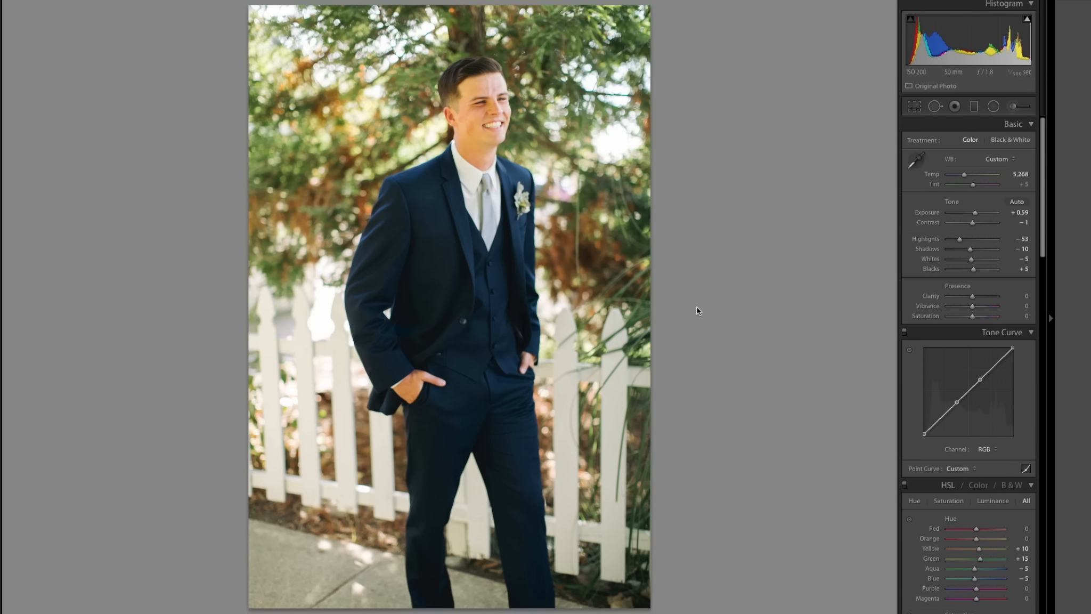
key(Right)
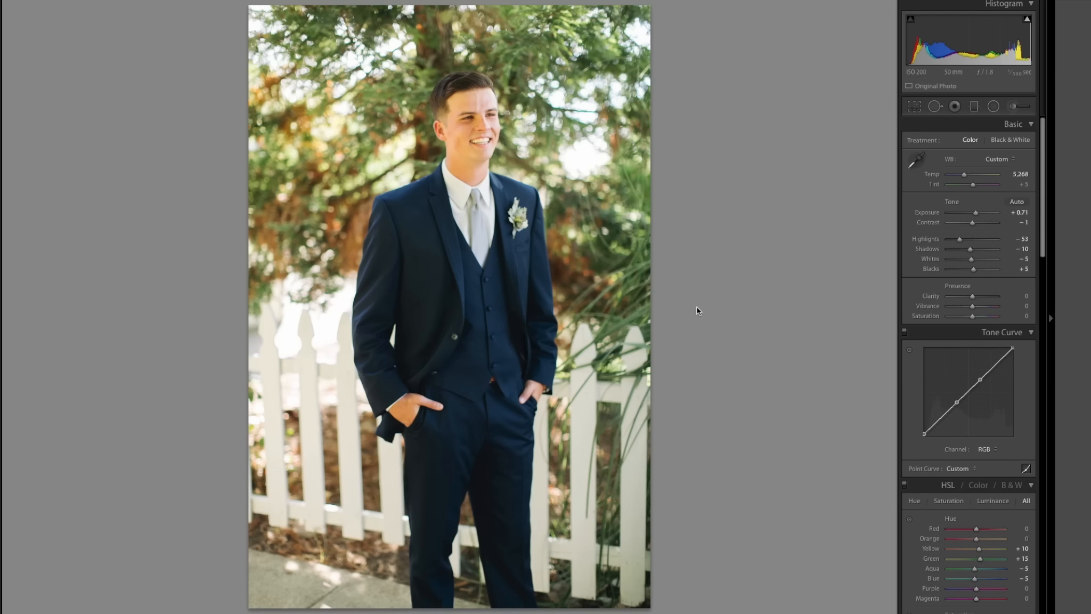
Step: Warm the first couple photo under the trees, setting temperature to 6,029, shadows to 0 and orange hue to +15
key(Right)
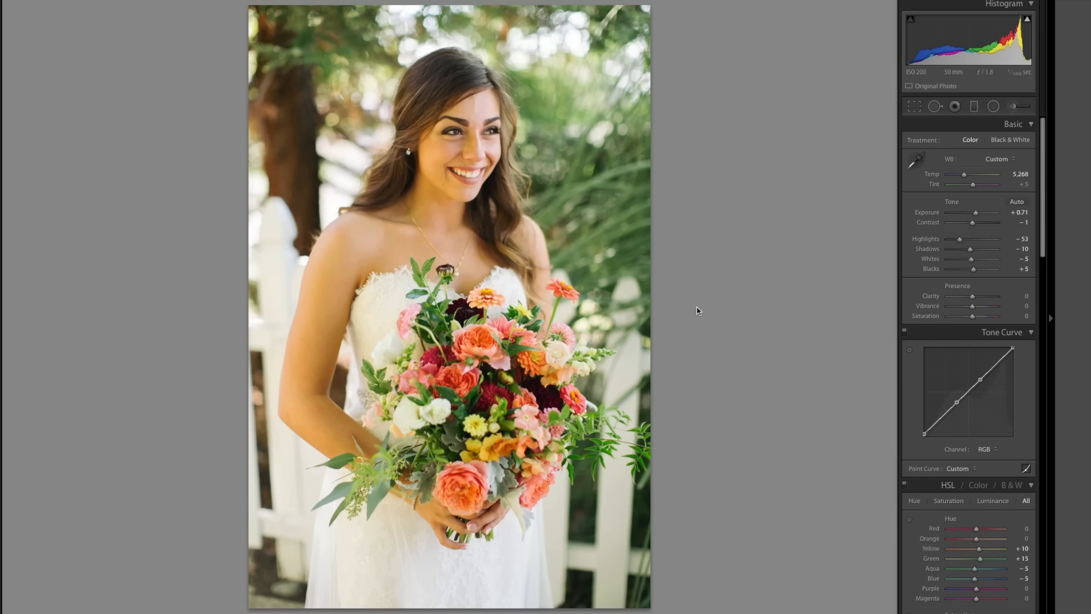
key(Right)
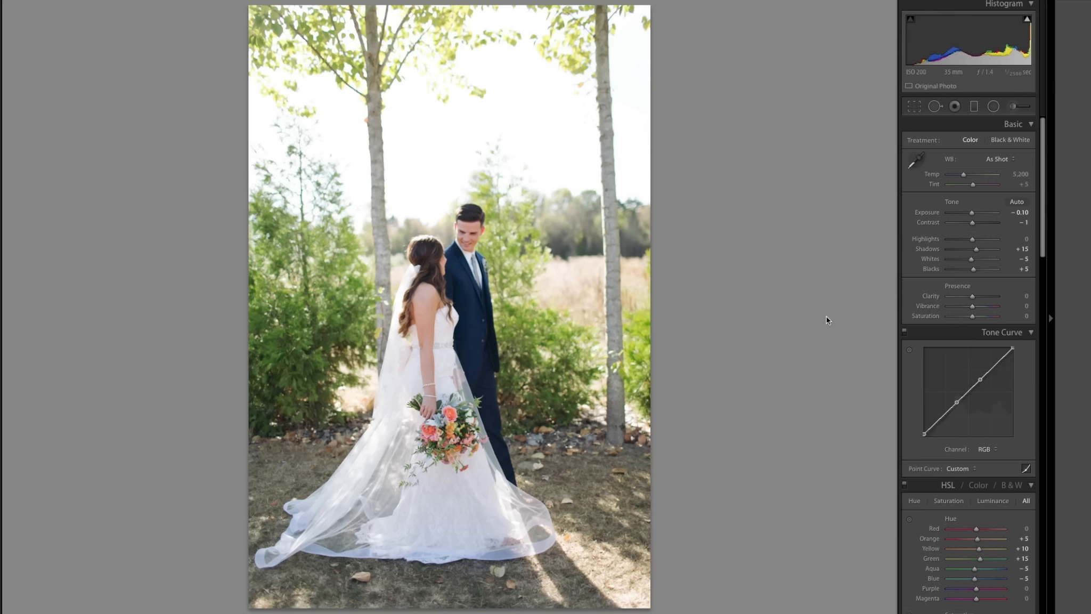
key(z)
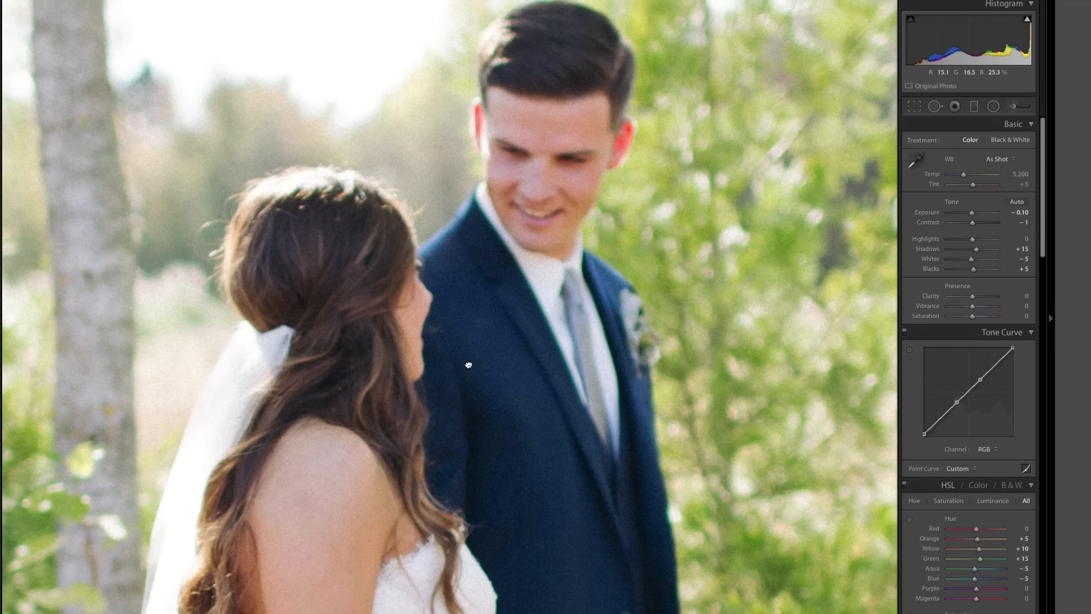
drag(463, 366, 468, 259)
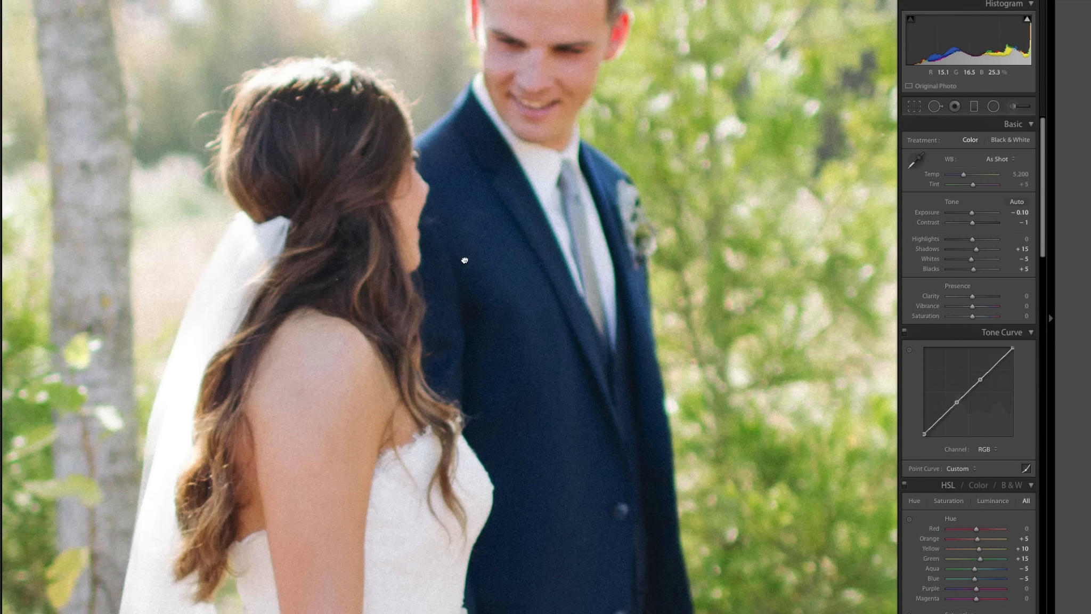
click(458, 371)
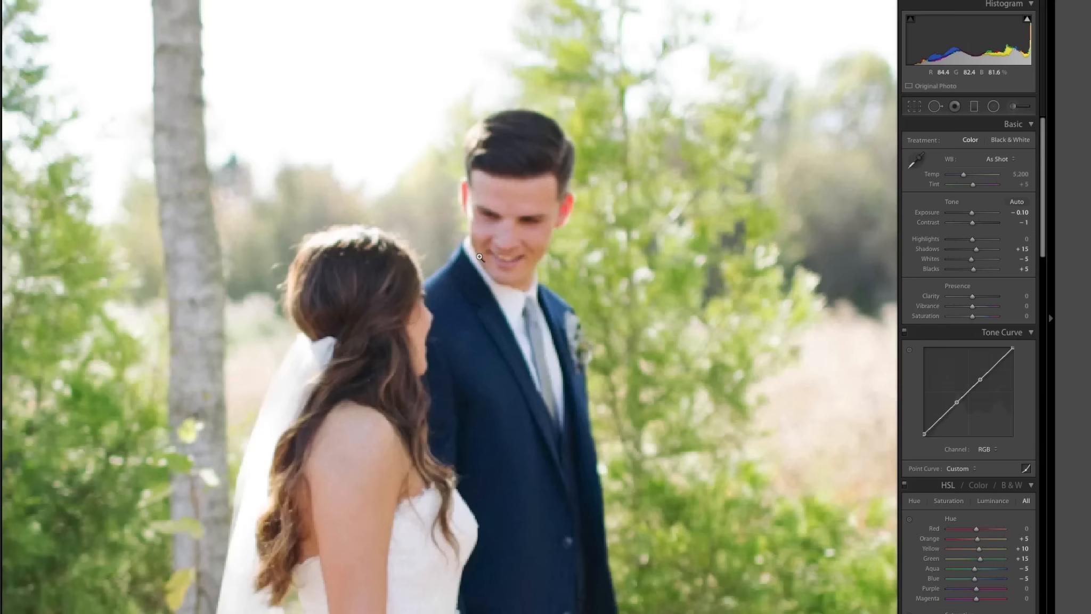
click(480, 257)
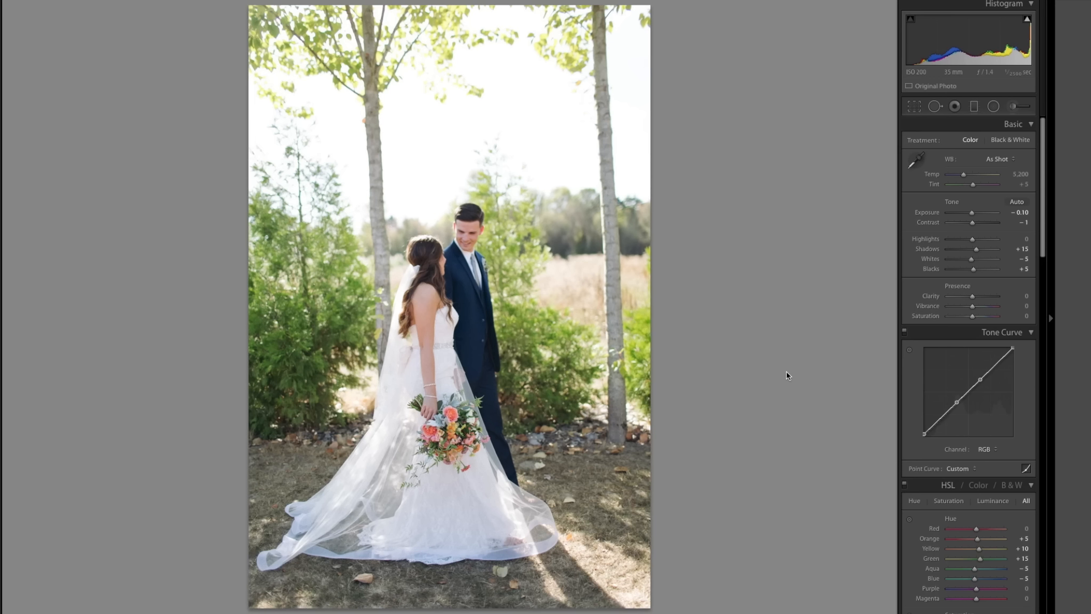
drag(964, 174, 964, 176)
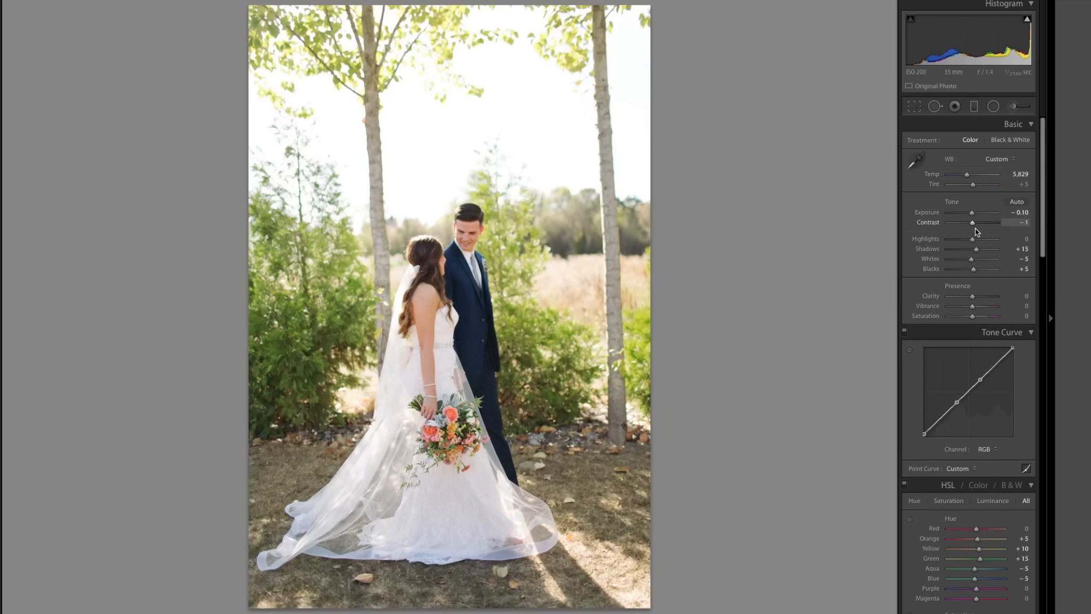
scroll(982, 541, up, 5)
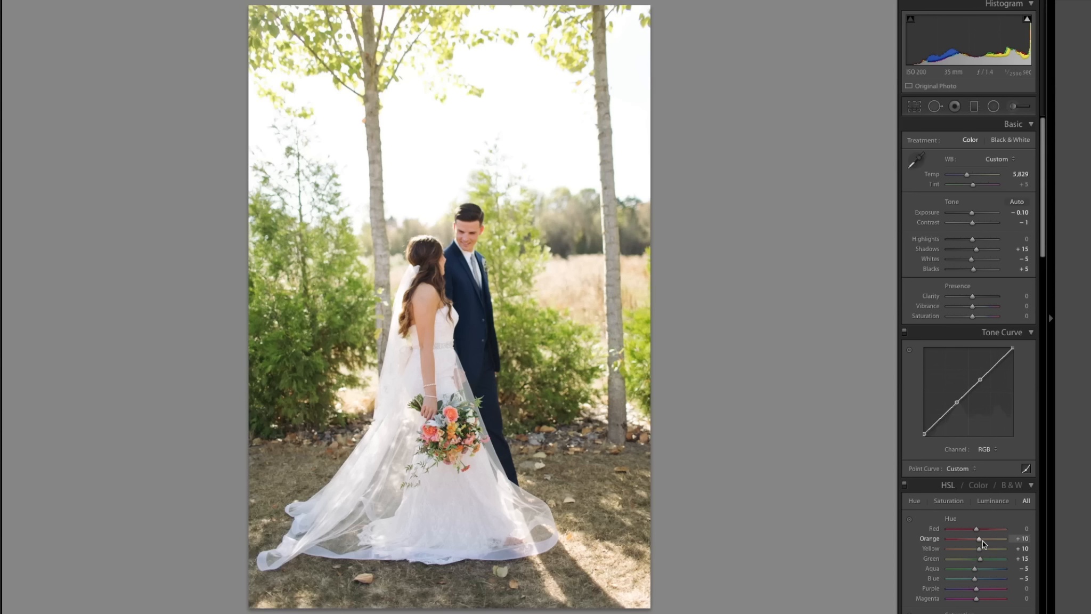
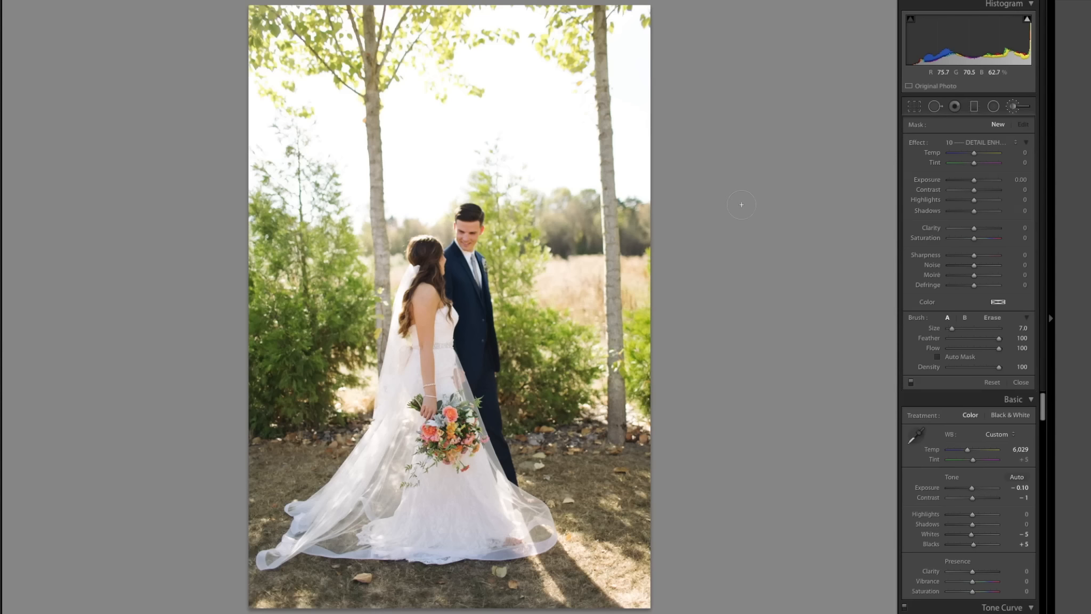
Step: Add a local Adjustment Brush warming of 3 to the couple photo under the trees, and set its overall exposure to -0.04
drag(975, 154, 976, 155)
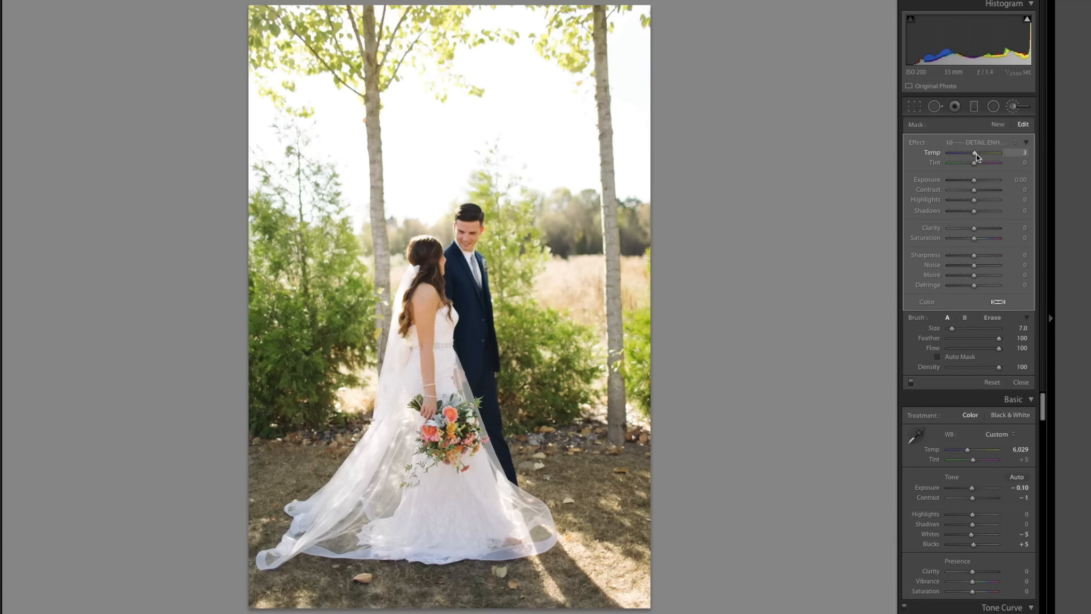
click(1013, 107)
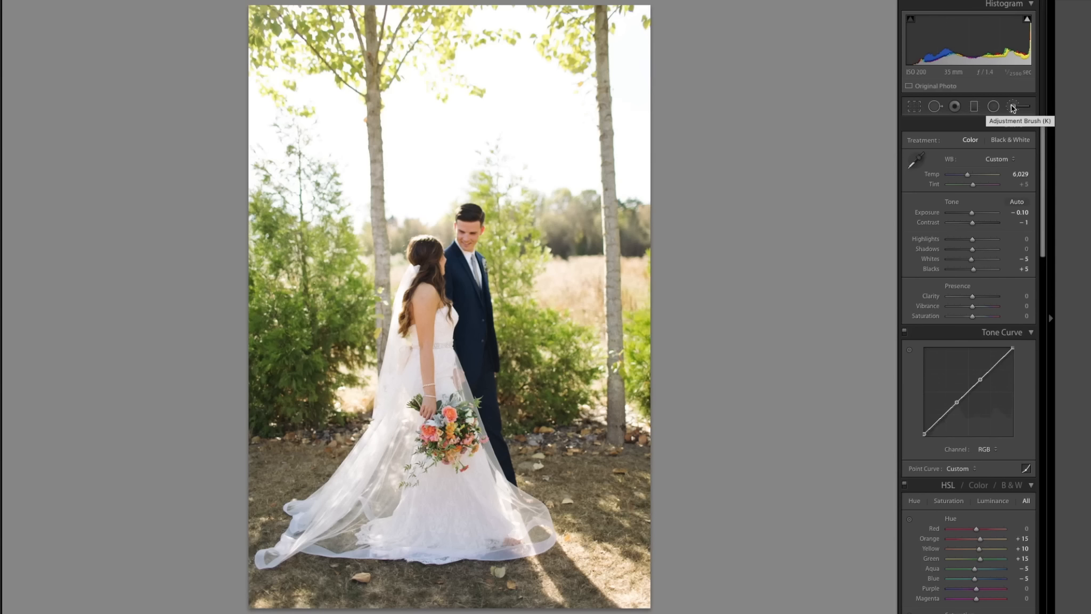
key(alt+equal)
key(alt+equal)
key(alt+equal)
key(Right)
key(Right)
Step: Try carrying that photo's develop settings over to the next photo of the couple walking hand in hand, and undo the paste
key(super+shift+c)
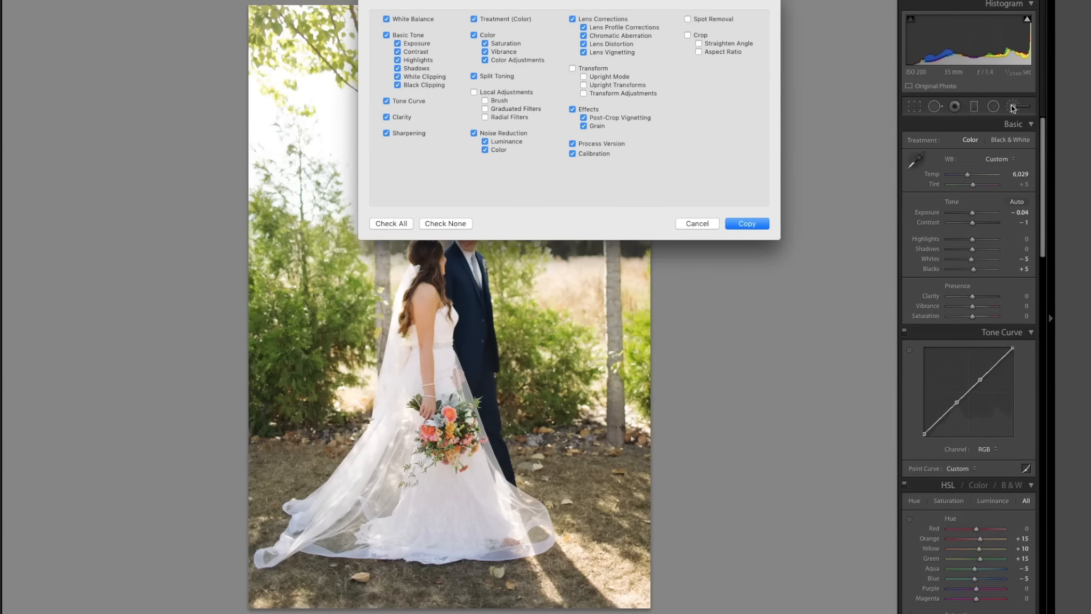
key(Return)
key(Right)
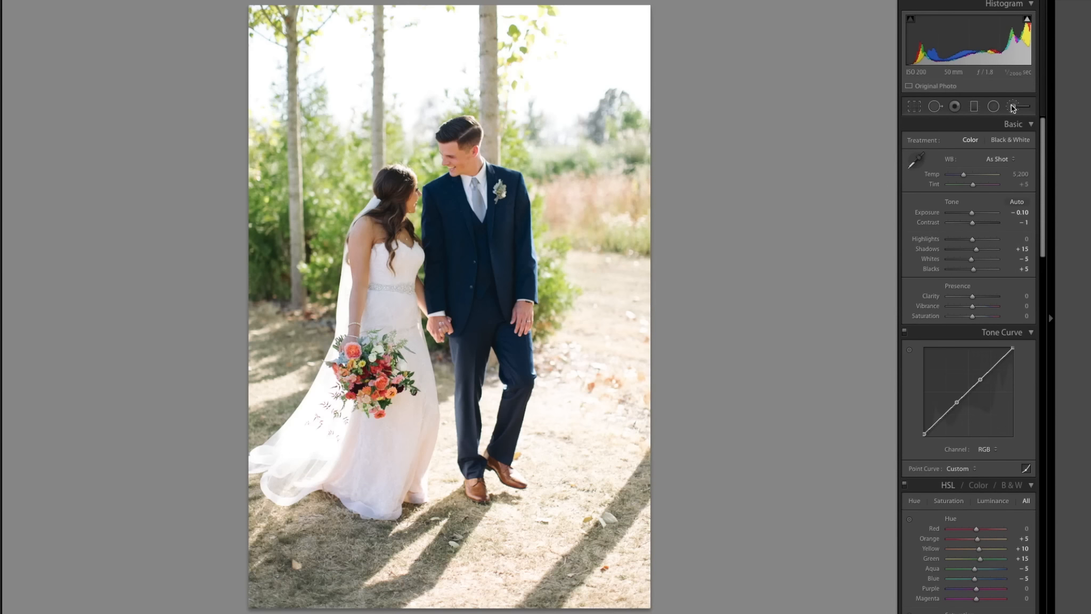
key(super+shift+v)
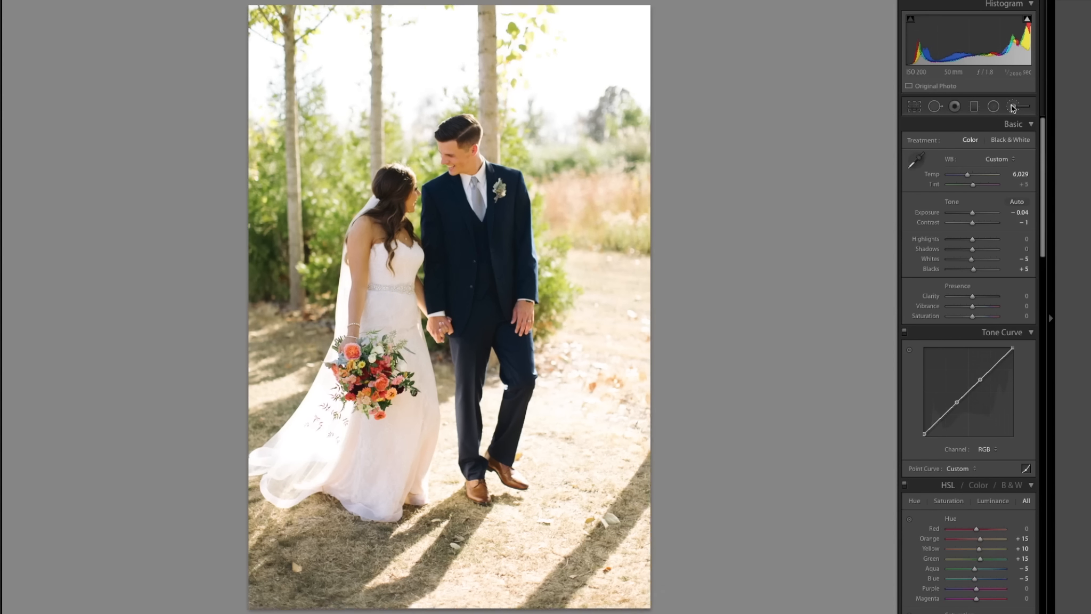
key(super+z)
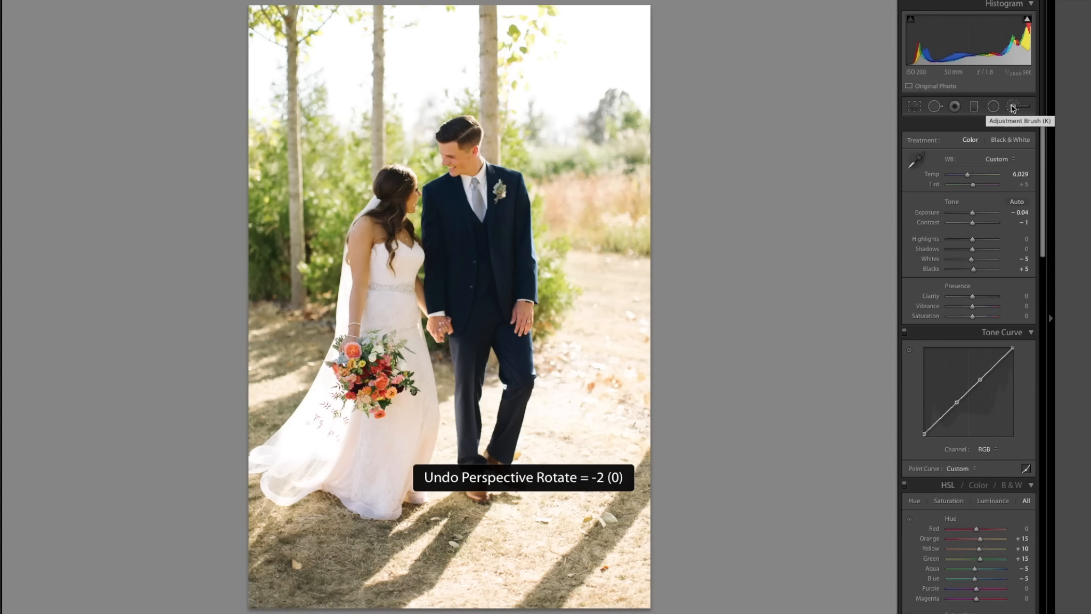
key(super+z)
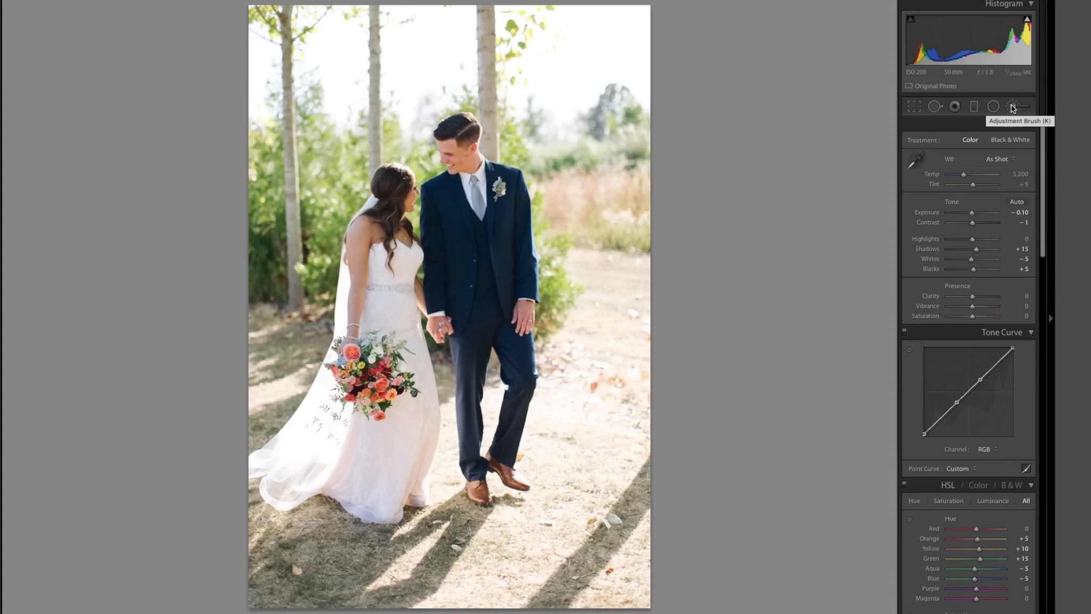
Step: Set the hand-in-hand photo's temperature to 5,600, exposure to +0.10, orange hue to +10 and orange saturation to +20
drag(962, 176, 962, 177)
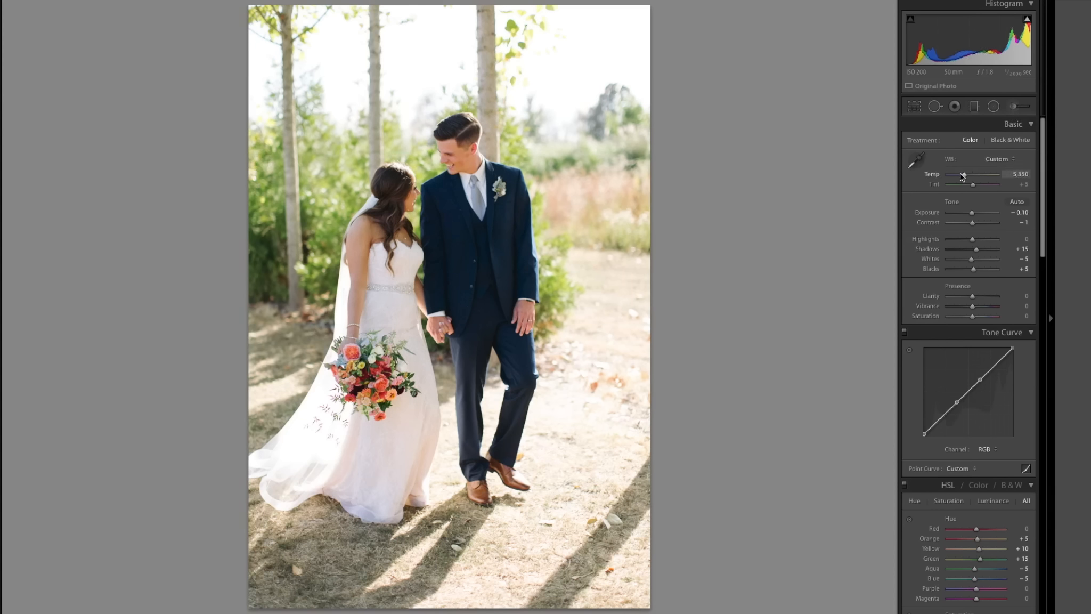
scroll(982, 189, down, 5)
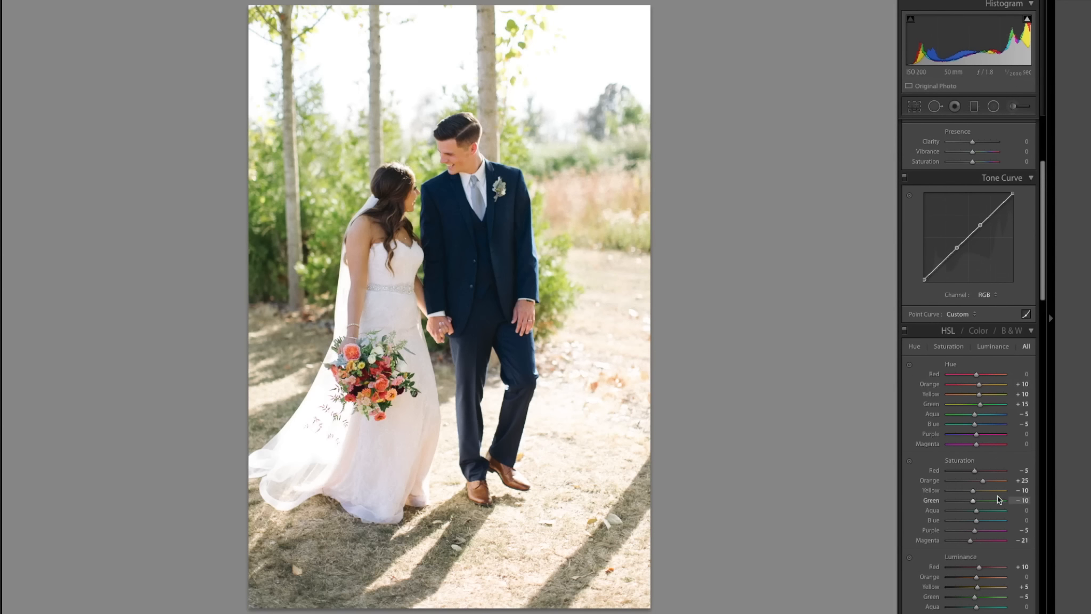
key(Down)
scroll(995, 448, up, 5)
key(Up)
key(Up)
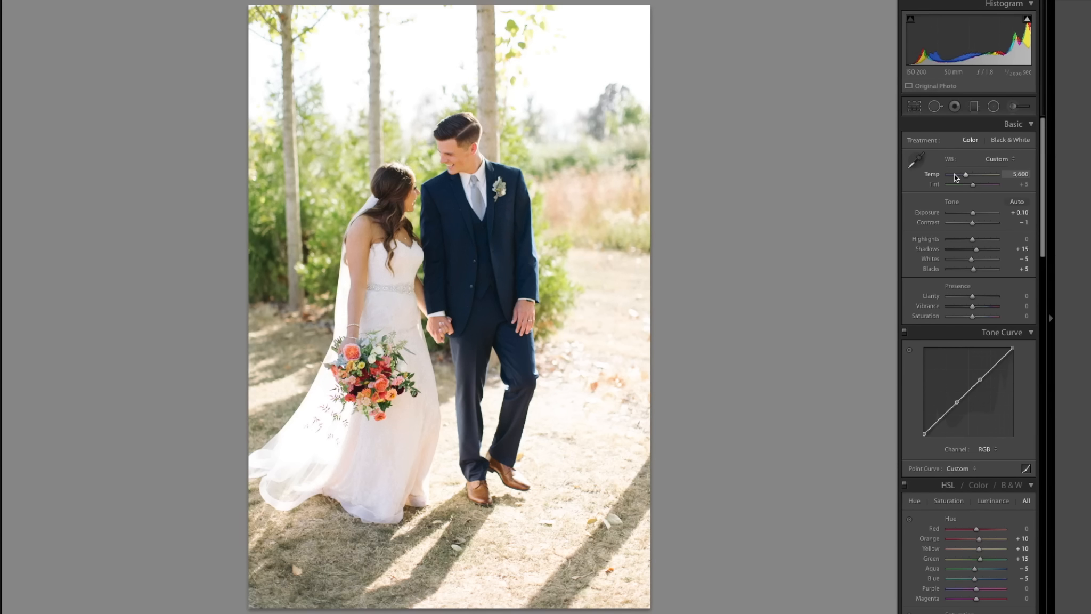
Step: Synchronise the hand-in-hand photo's develop settings across the run of couple photos that follows it
mouse_move(554, 612)
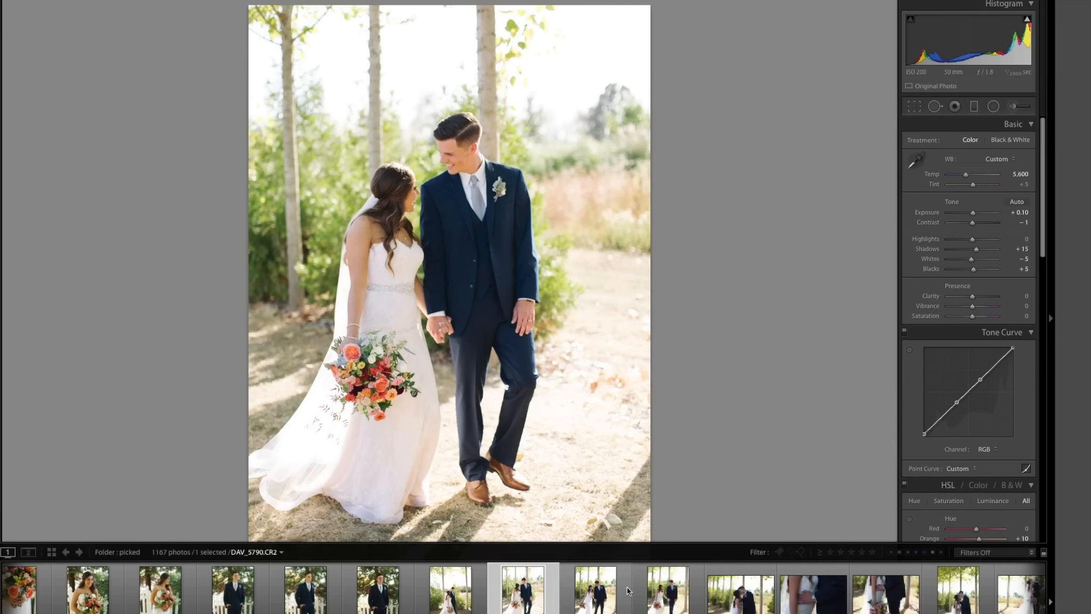
scroll(887, 602, down, 5)
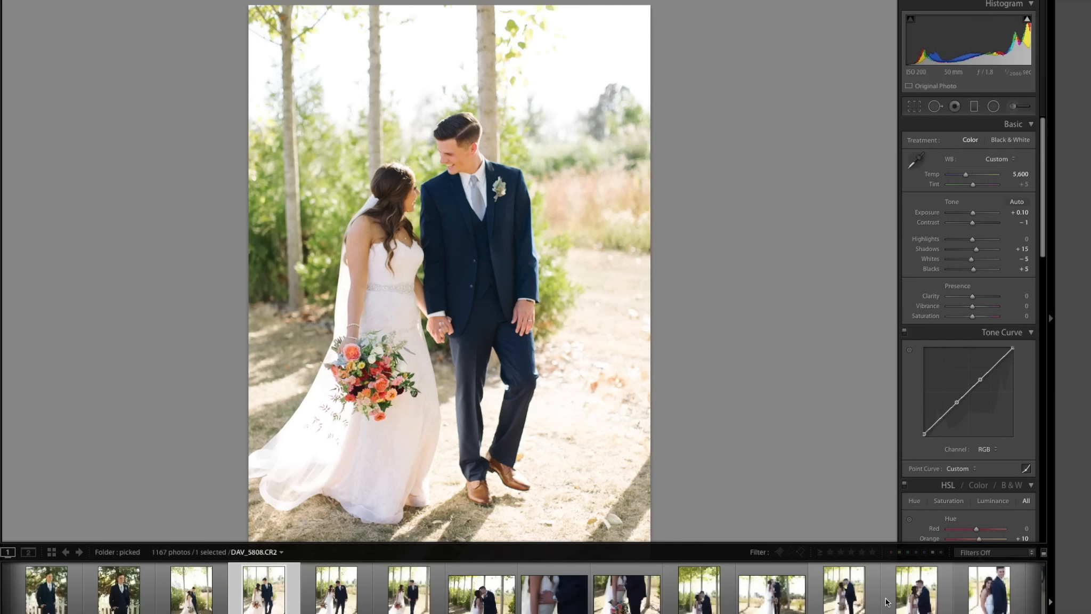
shift+click(845, 597)
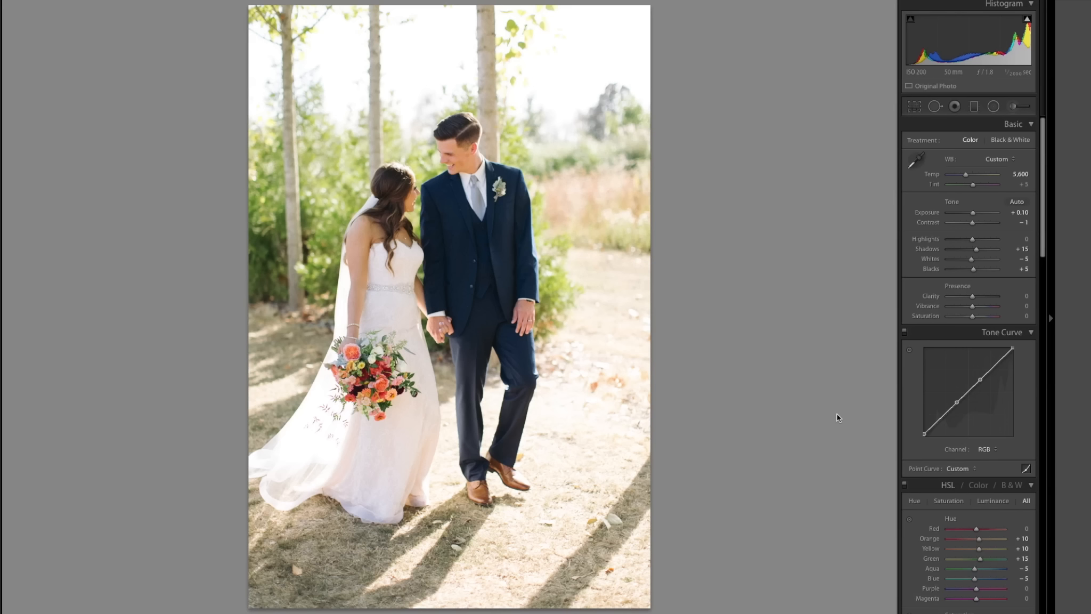
Step: Fine-tune the next two photos of the couple walking hand in hand, setting each one's exposure to -0.04
key(Right)
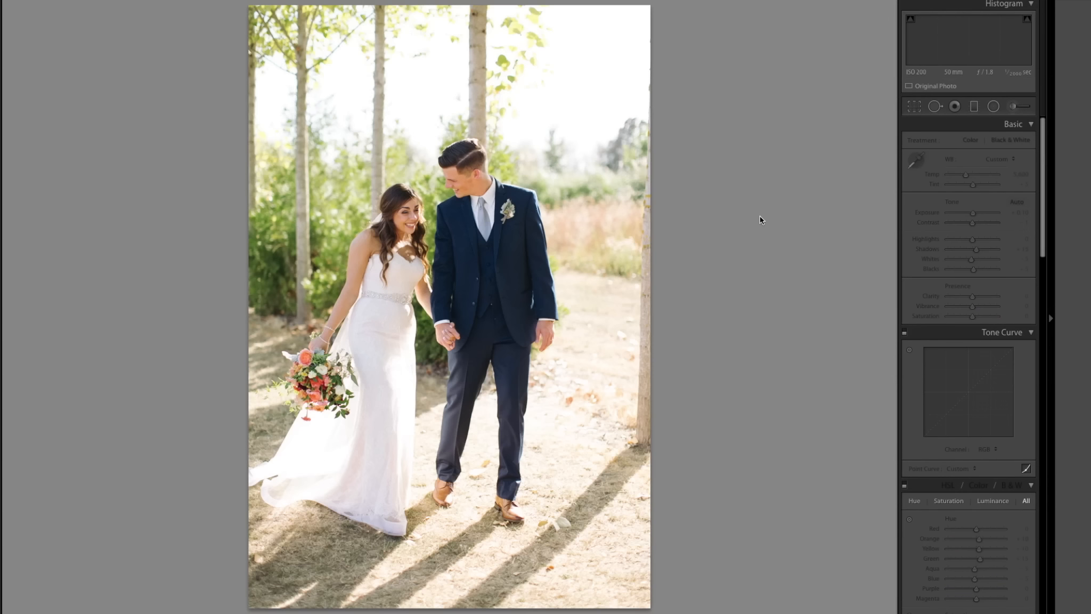
key(Right)
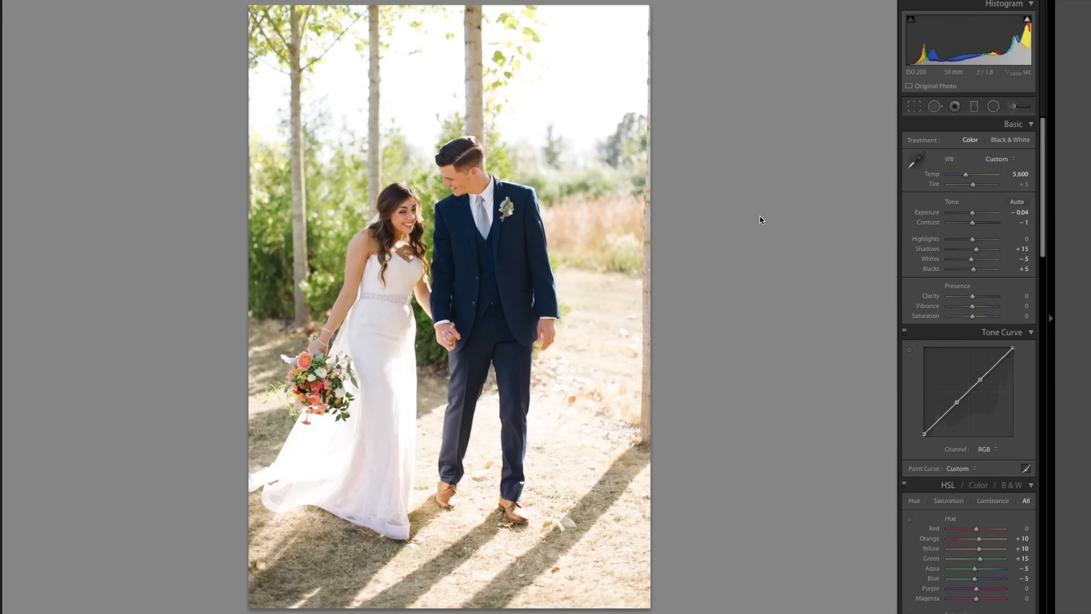
key(Right)
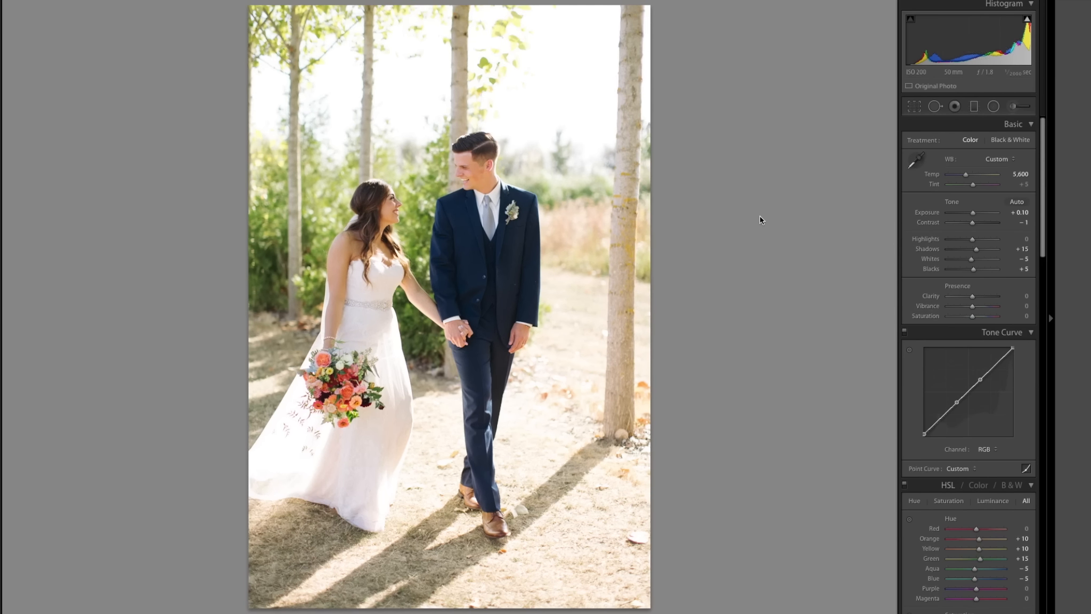
key(Right)
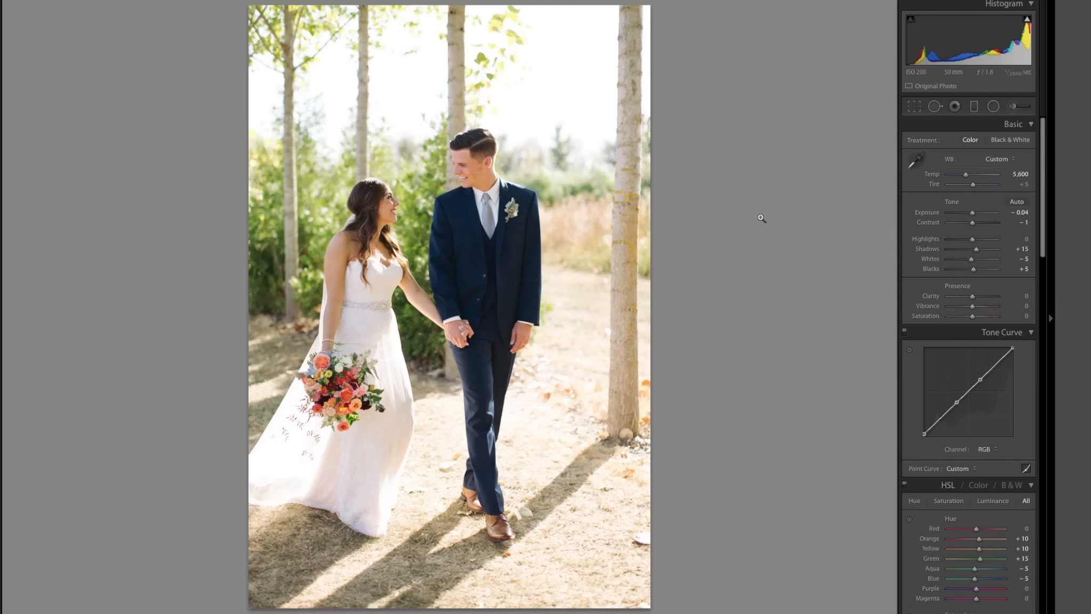
Step: Brighten the photo of the couple kissing to an exposure of +0.59 and raise its white balance temperature
key(Right)
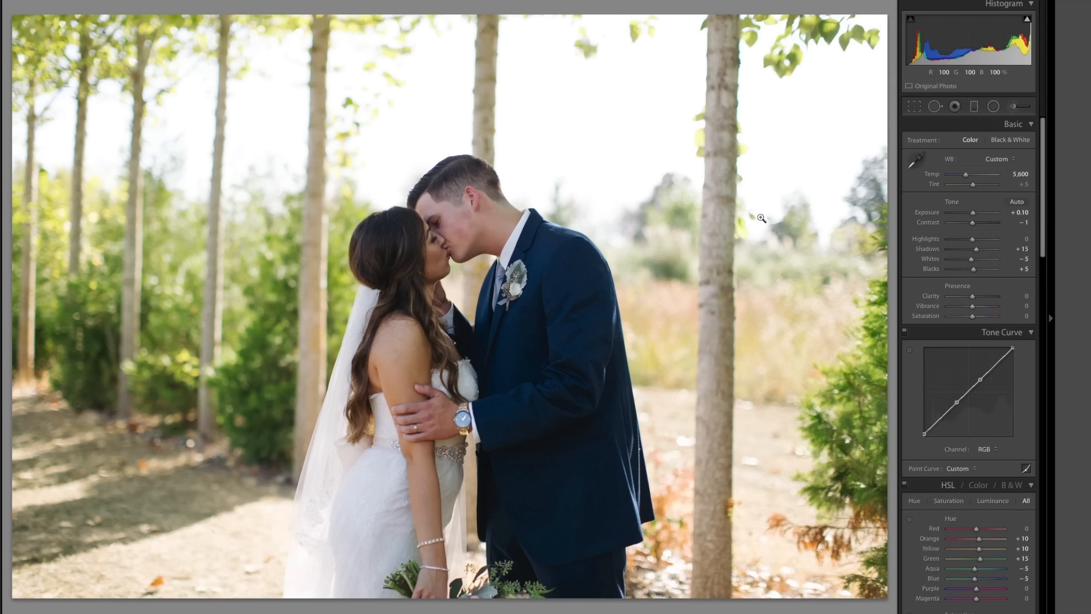
key(Right)
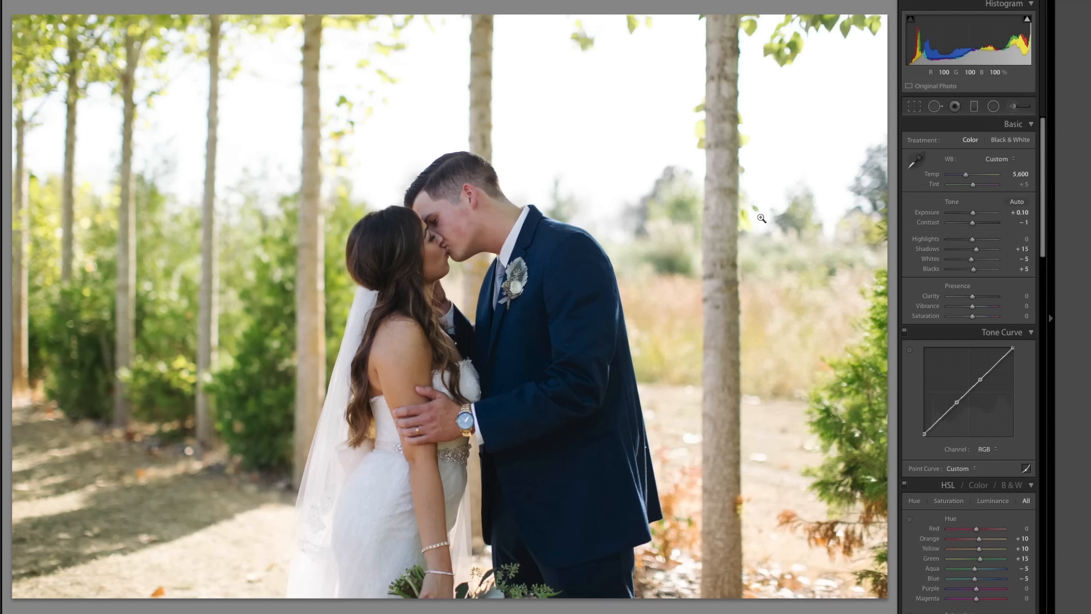
key(equal)
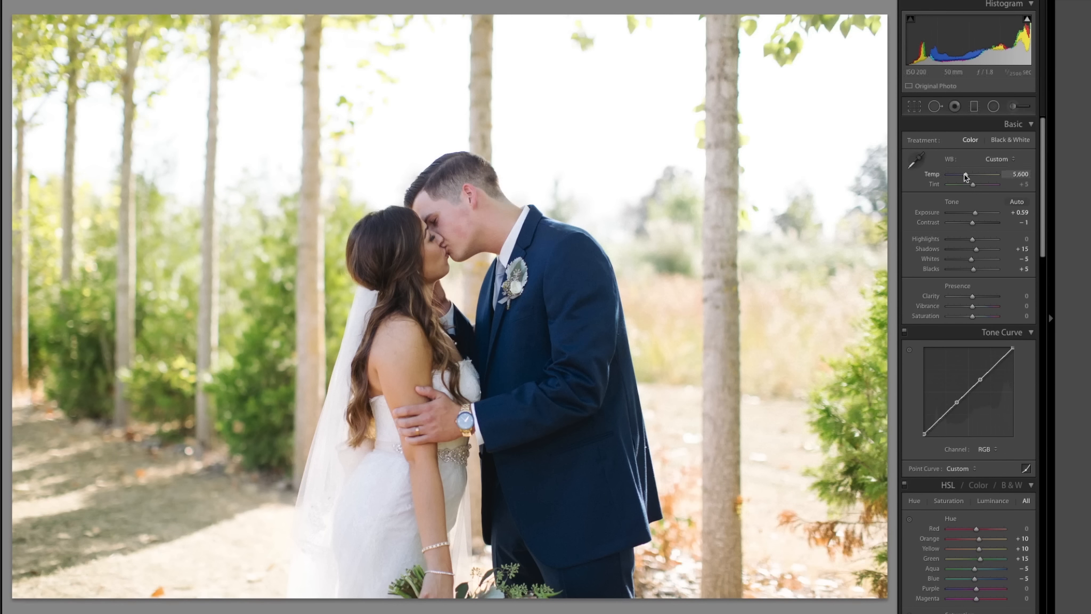
key(shift+Up)
key(shift+Up)
Step: Correct the close-up of the groom's ring and watch with temperature 6,616, tint 0, exposure +1.22 and orange hue +15
key(Right)
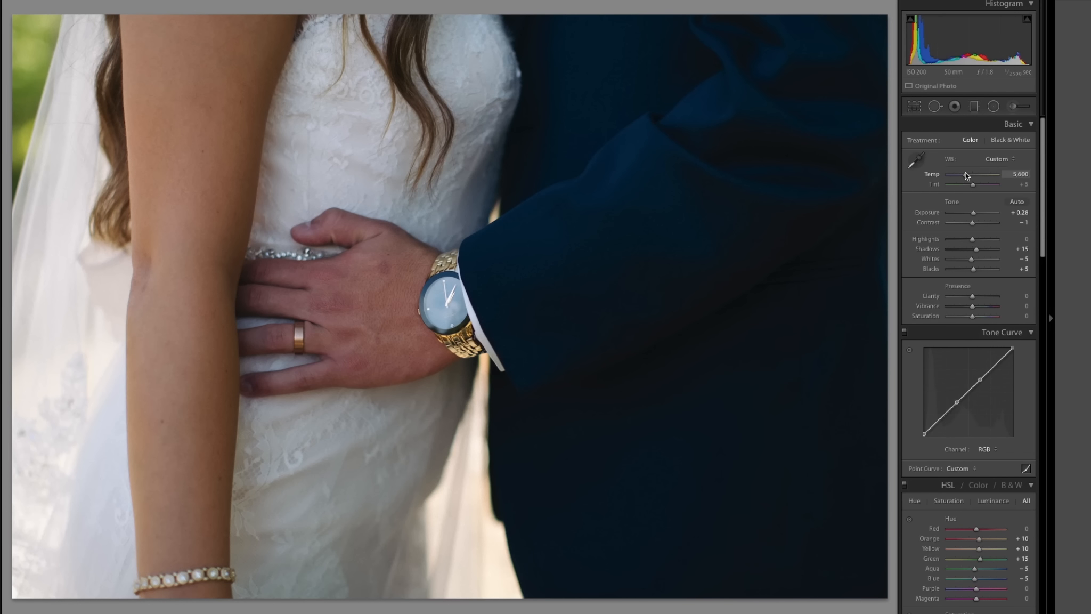
key(equal)
key(Right)
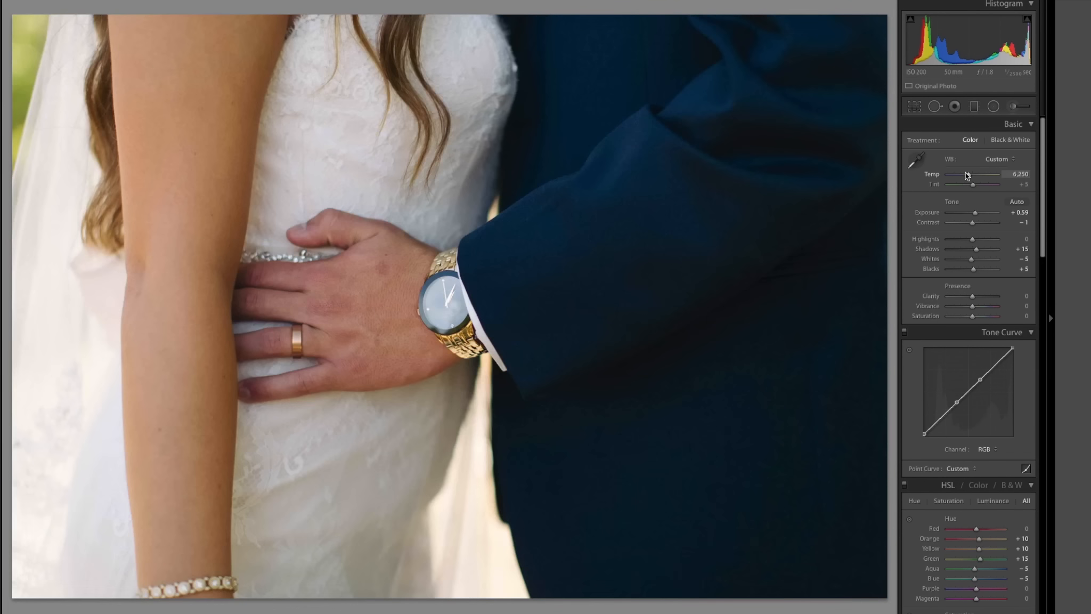
key(equal)
key(equal)
key(equal)
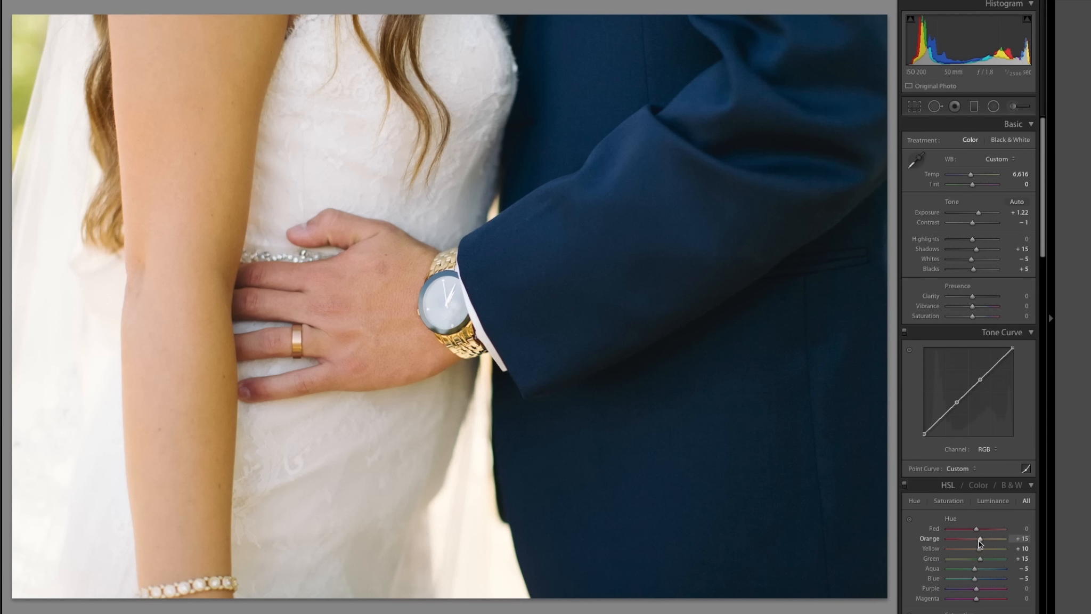
Step: Brighten the detail photo of the couple's hands and bouquet, and set its orange hue to +15
scroll(979, 540, down, 4)
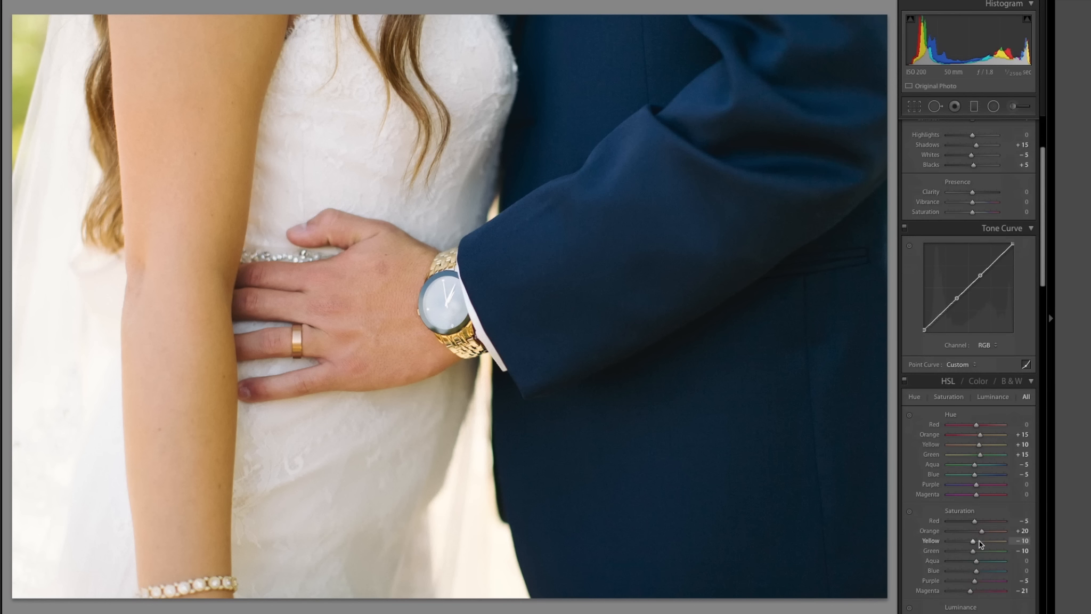
key(Right)
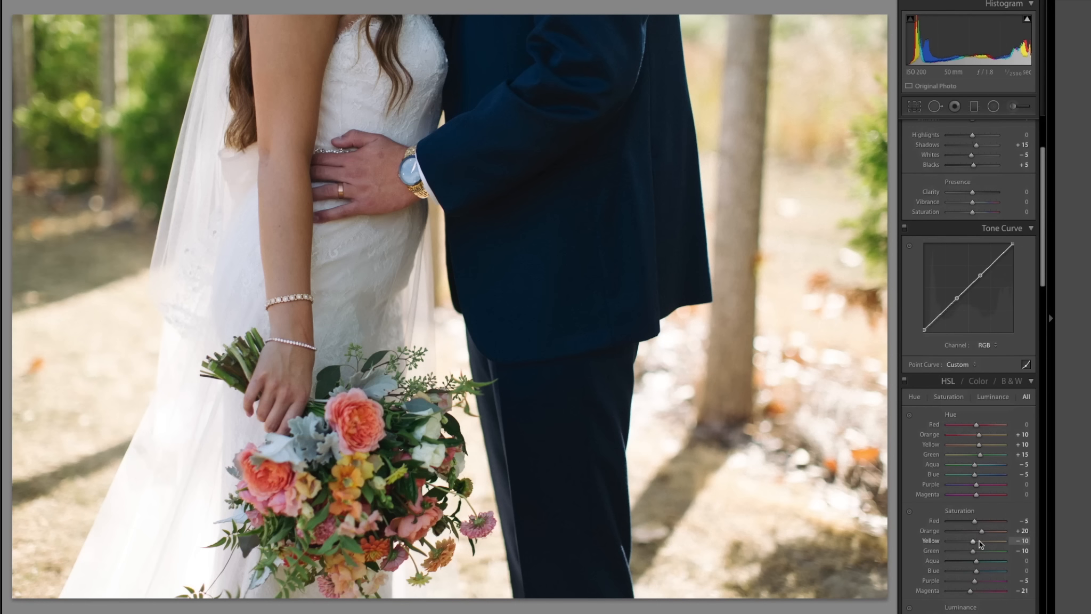
key(Right)
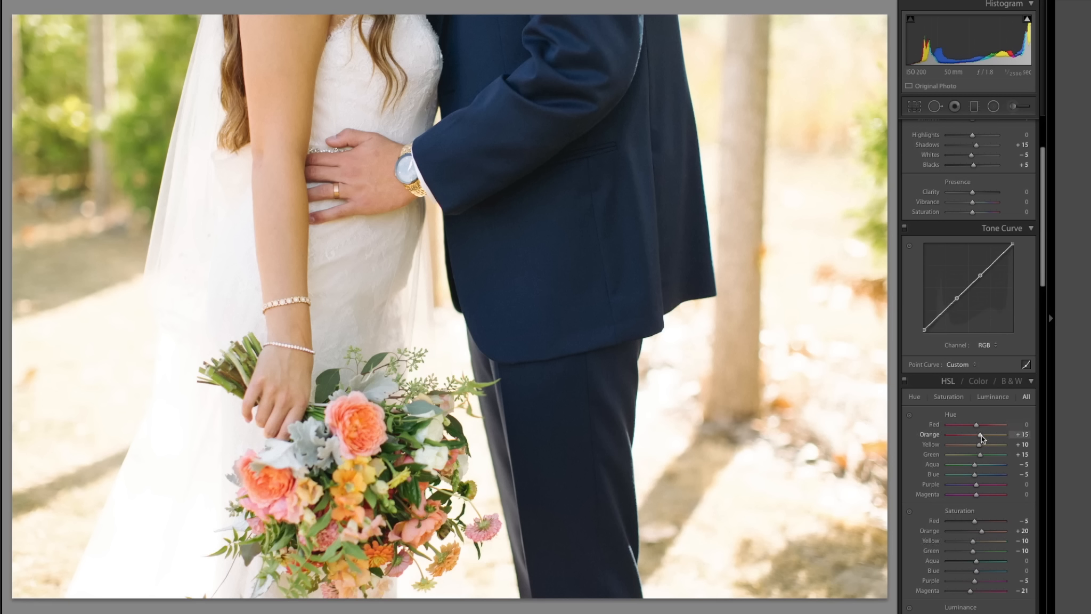
Step: Warm the previous portrait of the couple embracing under the trees to temperature 6,753 and tint +10
key(Left)
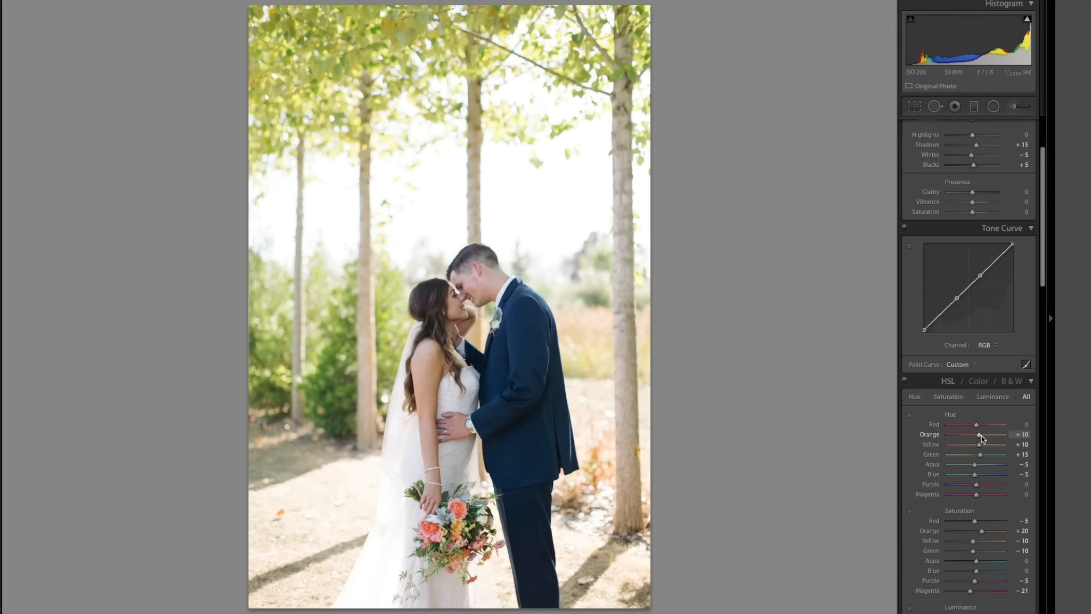
scroll(986, 408, up, 4)
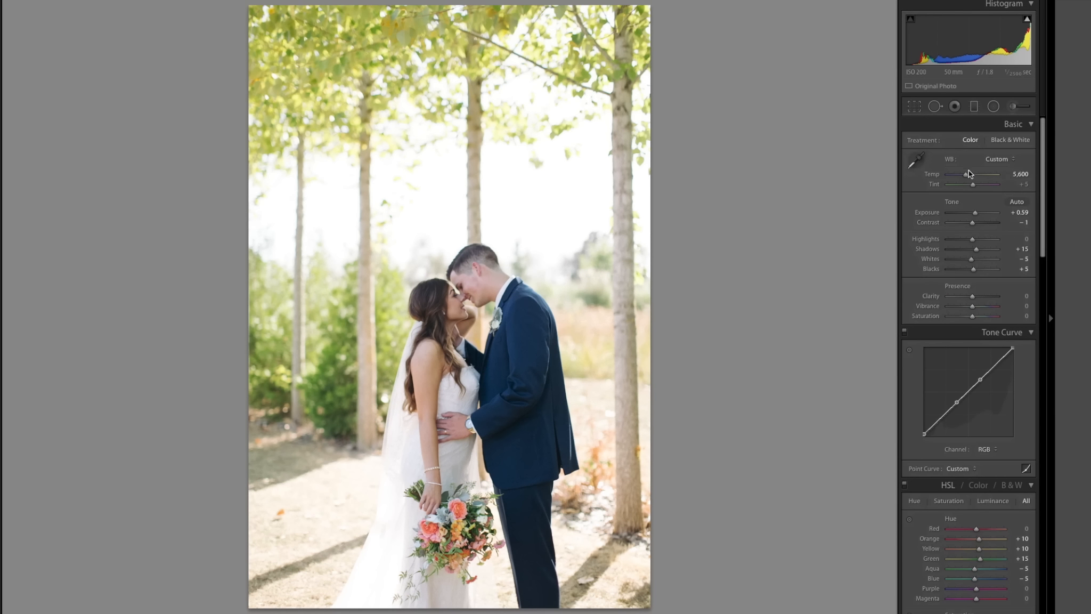
drag(969, 170, 969, 174)
key(Down)
key(Up)
key(Up)
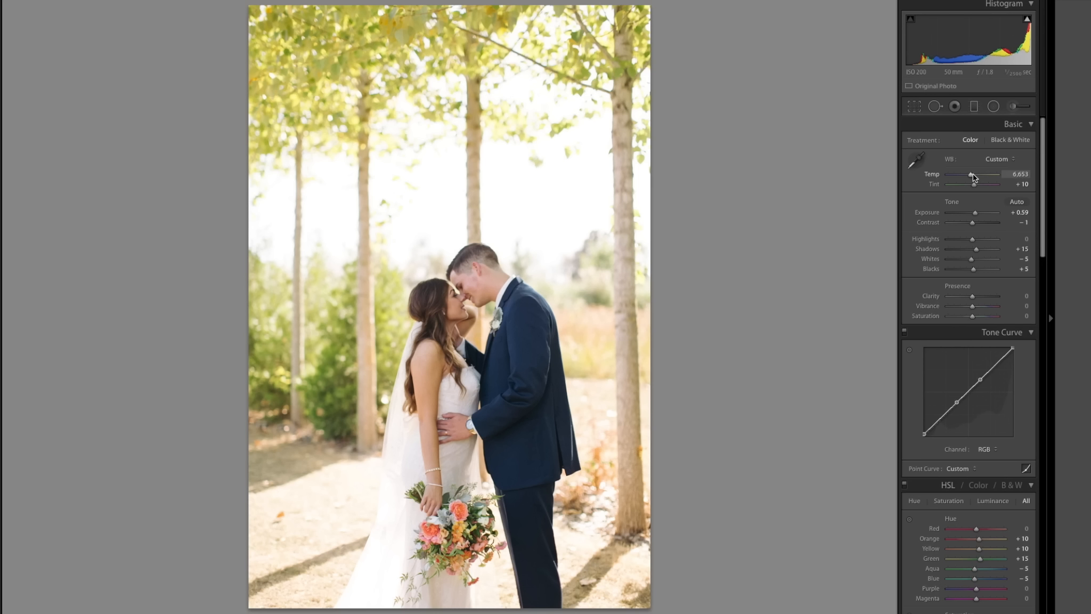
key(Down)
Step: Reset the embracing couple photo's shadows to 0, and set its exposure to +0.69 and orange hue to +15
double_click(978, 248)
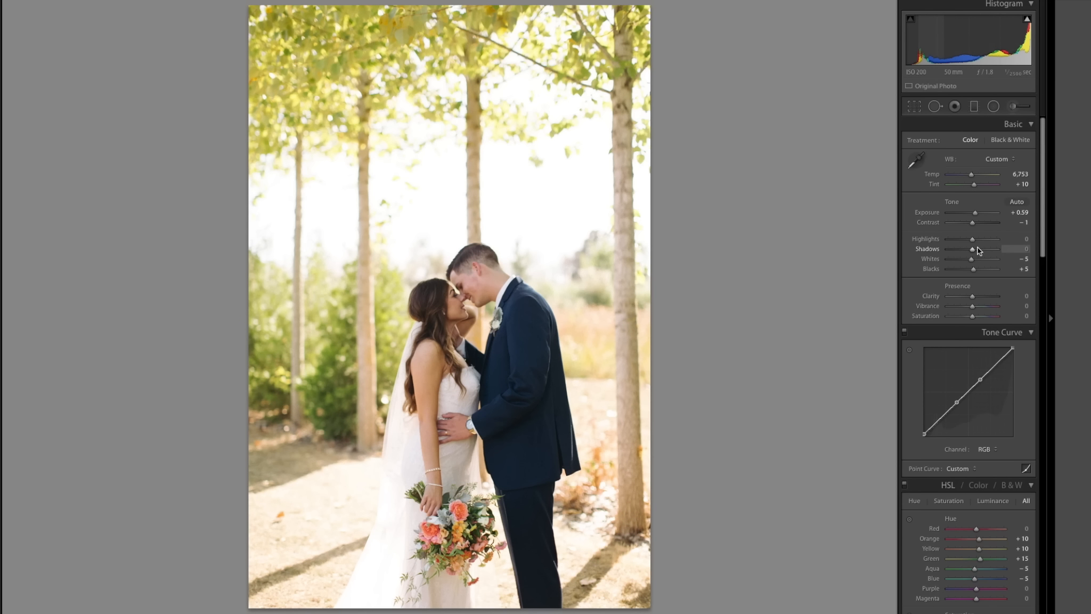
key(Up)
key(Up)
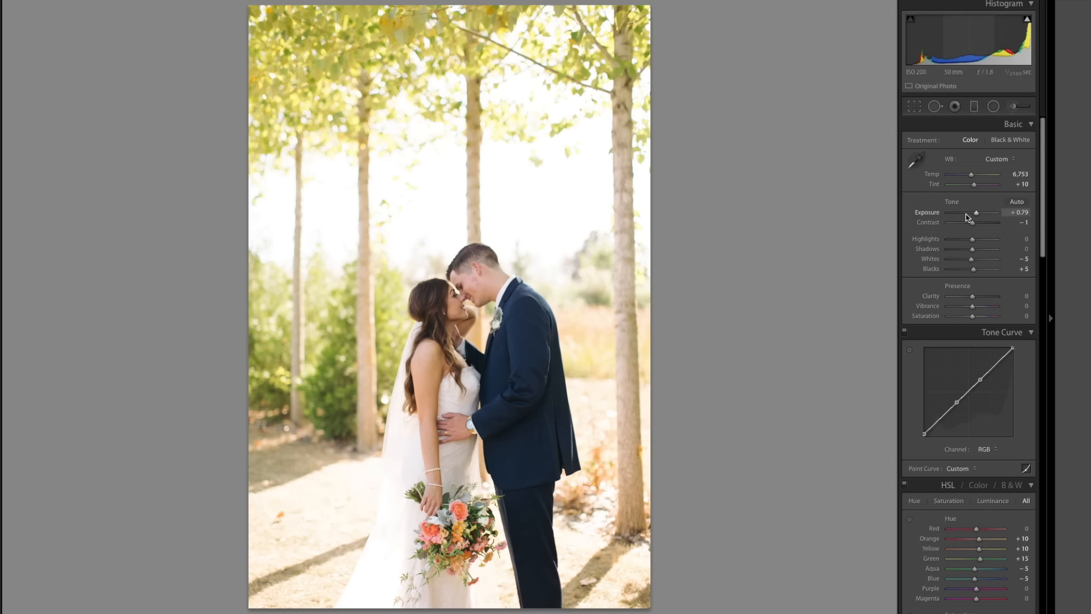
key(Down)
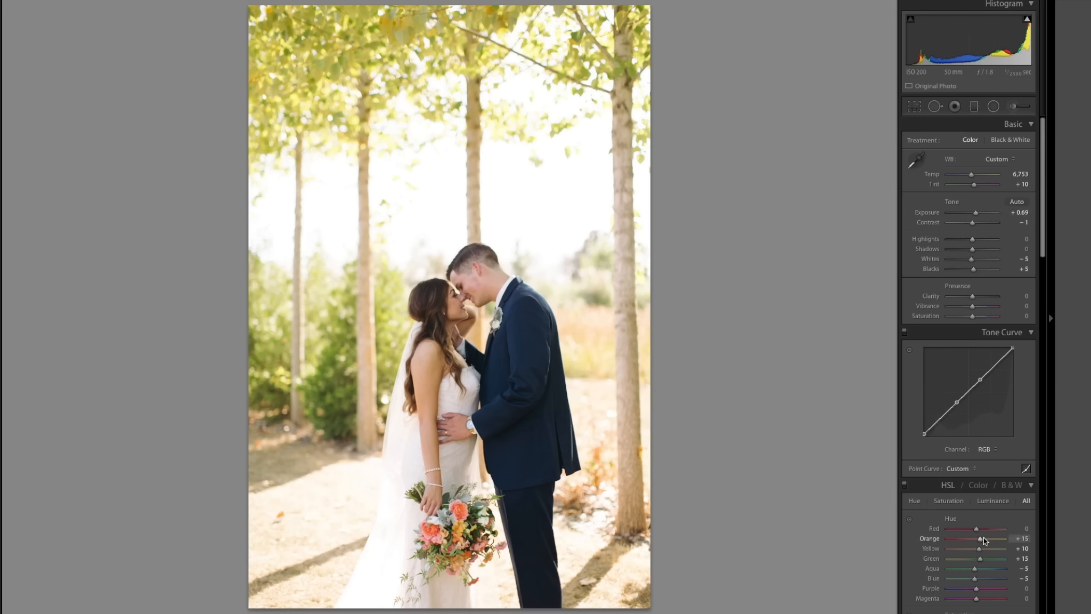
Step: Refine the same embracing couple photo with orange saturation +25, tint +15 and exposure +0.79
scroll(984, 537, down, 3)
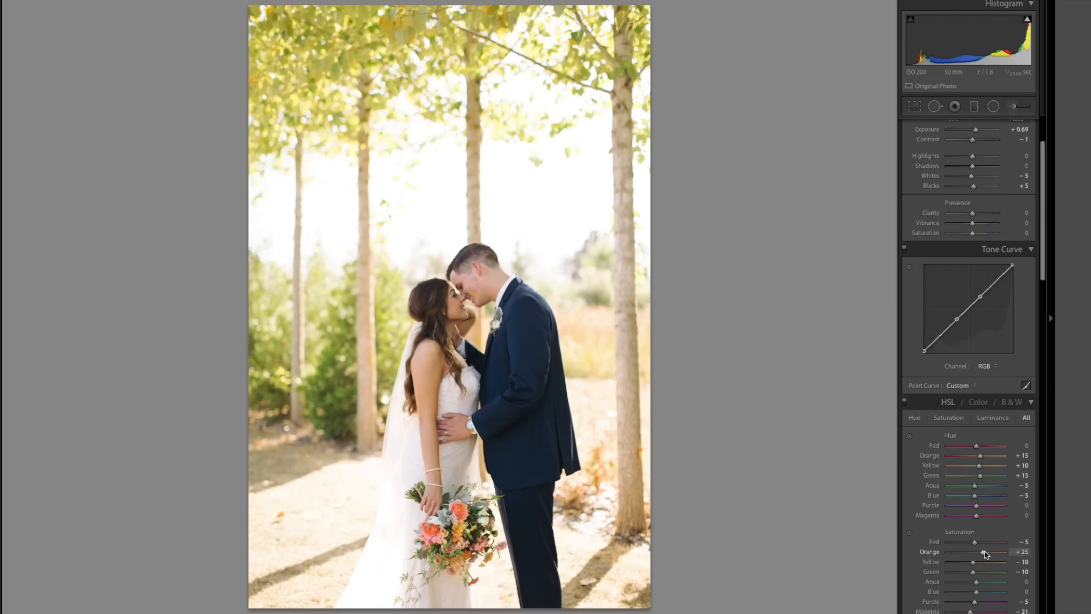
scroll(994, 309, up, 3)
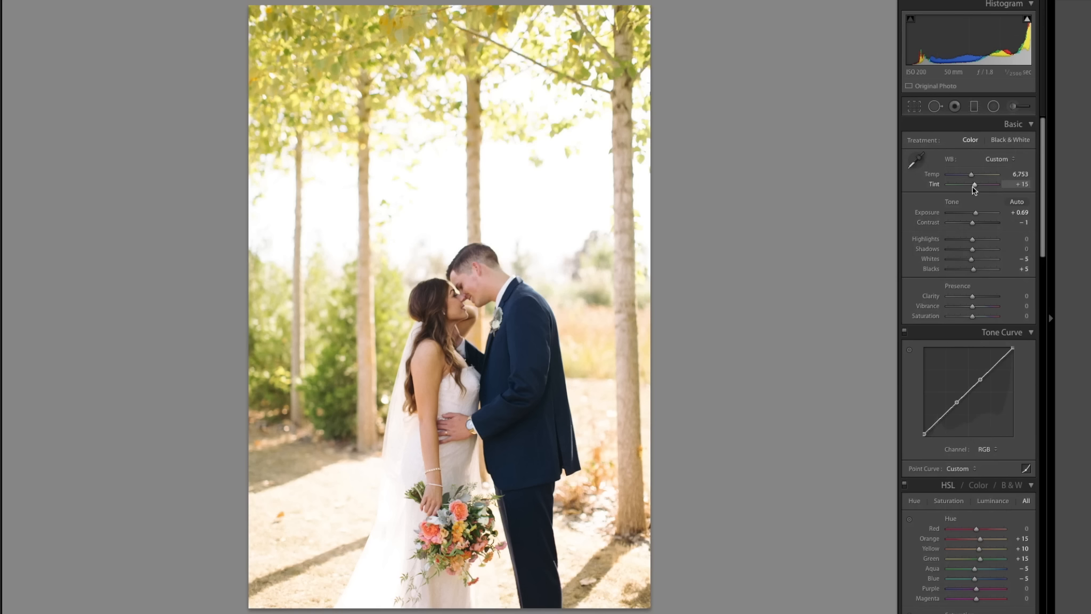
scroll(965, 216, up, 2)
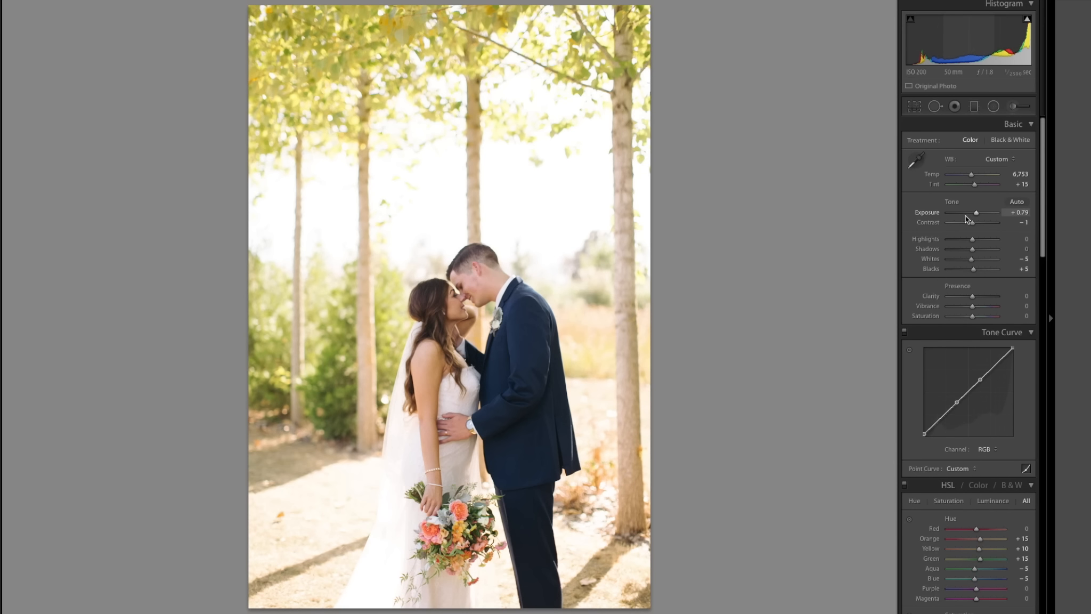
Step: Brighten the last landscape photo of the kissing couple with the bride's back to camera to exposure +0.28, and set orange hue to +15
key(Right)
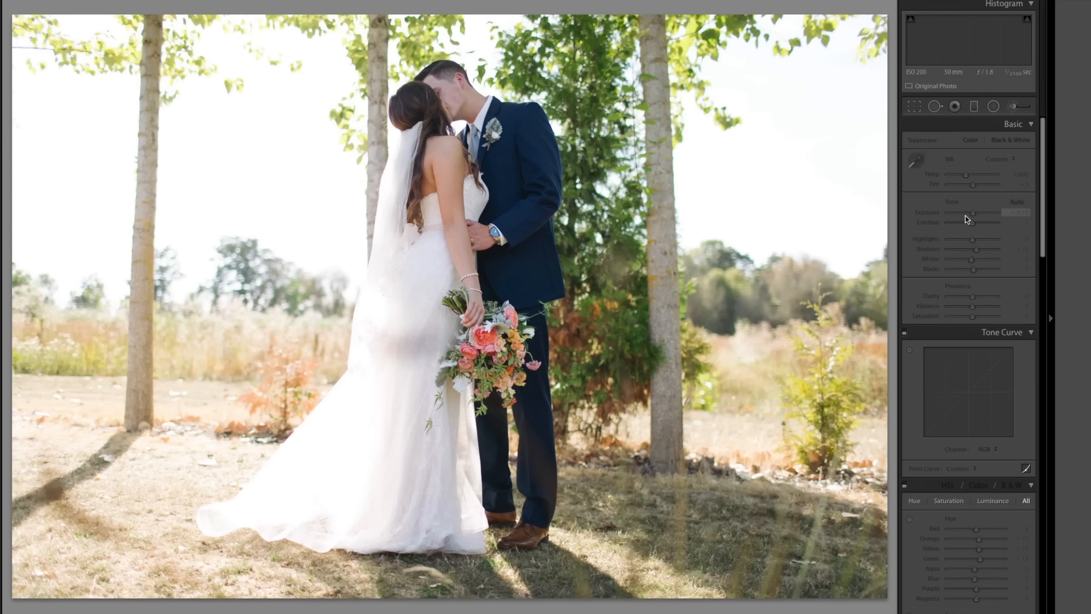
key(Right)
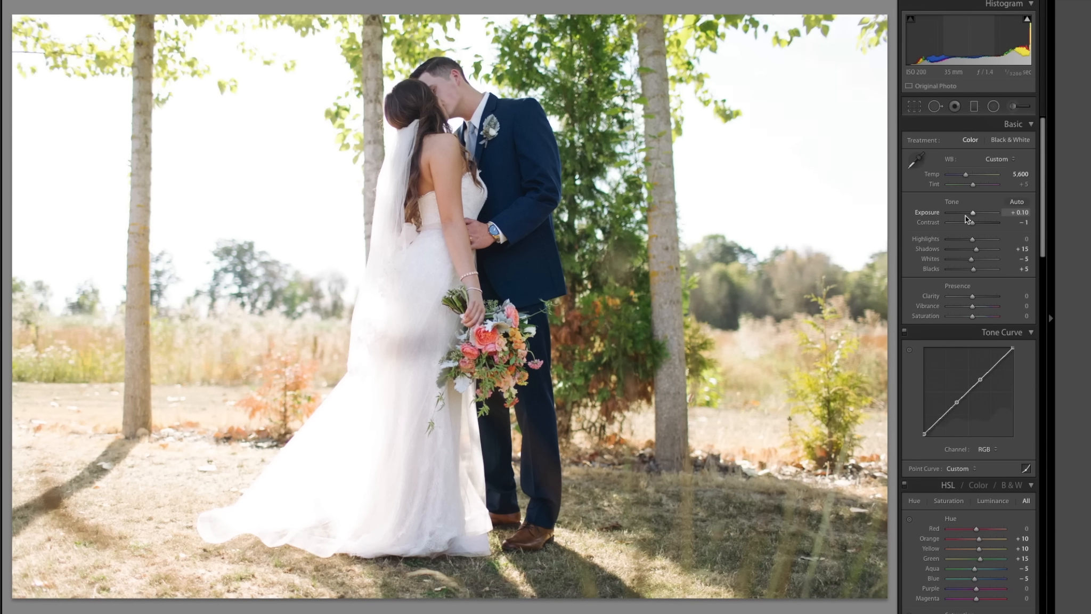
key(Right)
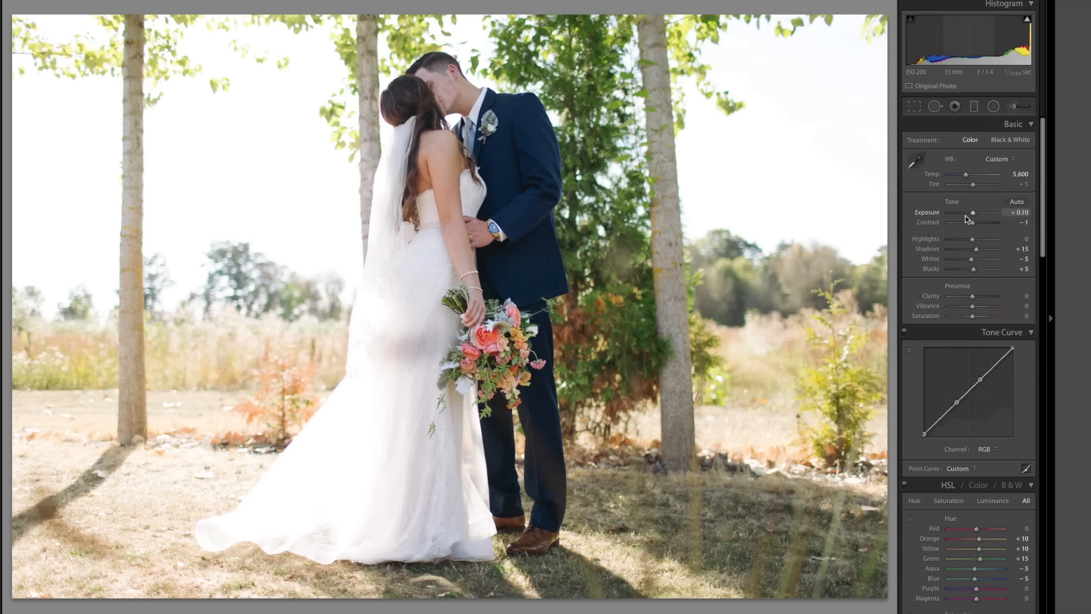
key(Right)
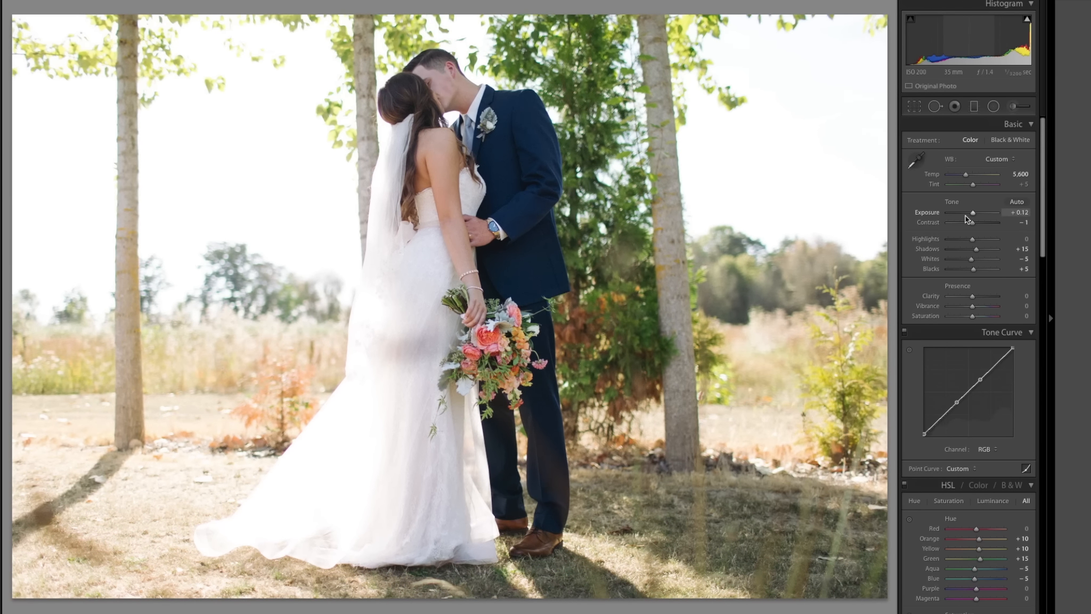
key(Up)
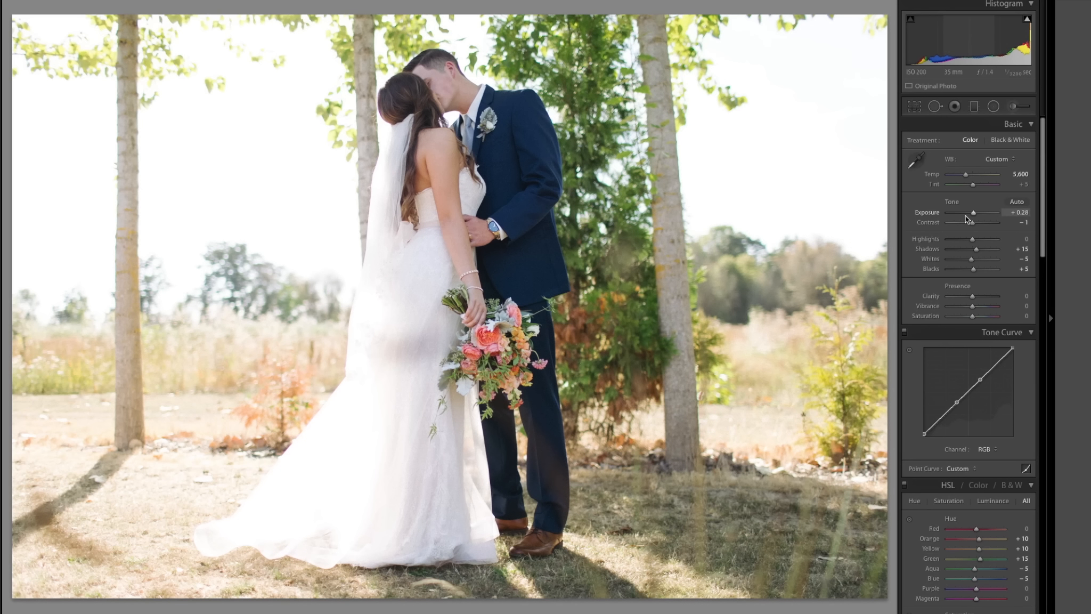
scroll(972, 298, down, 1)
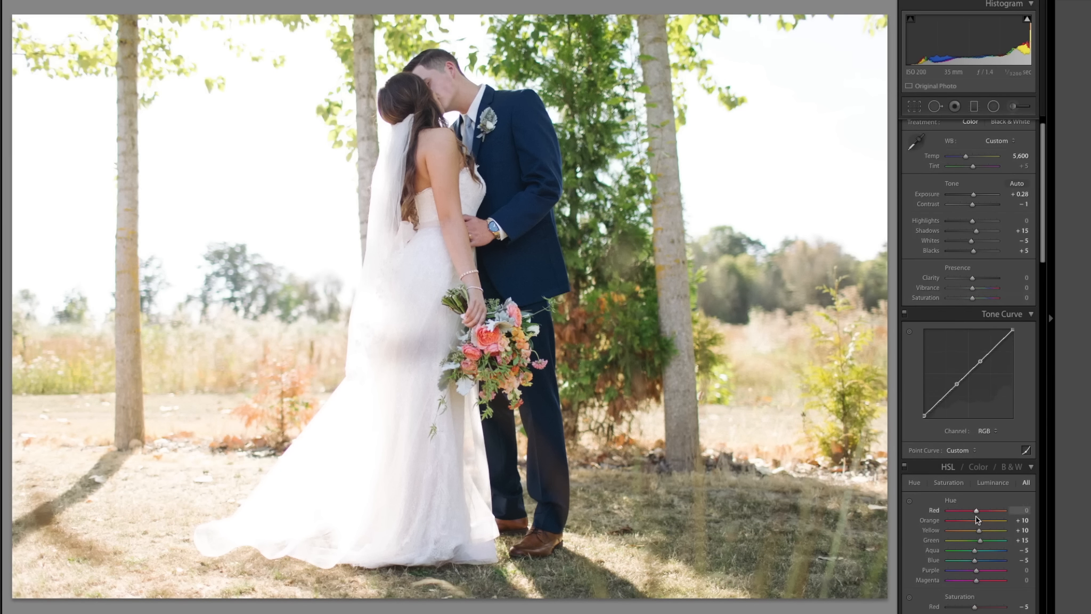
key(Up)
scroll(973, 521, down, 3)
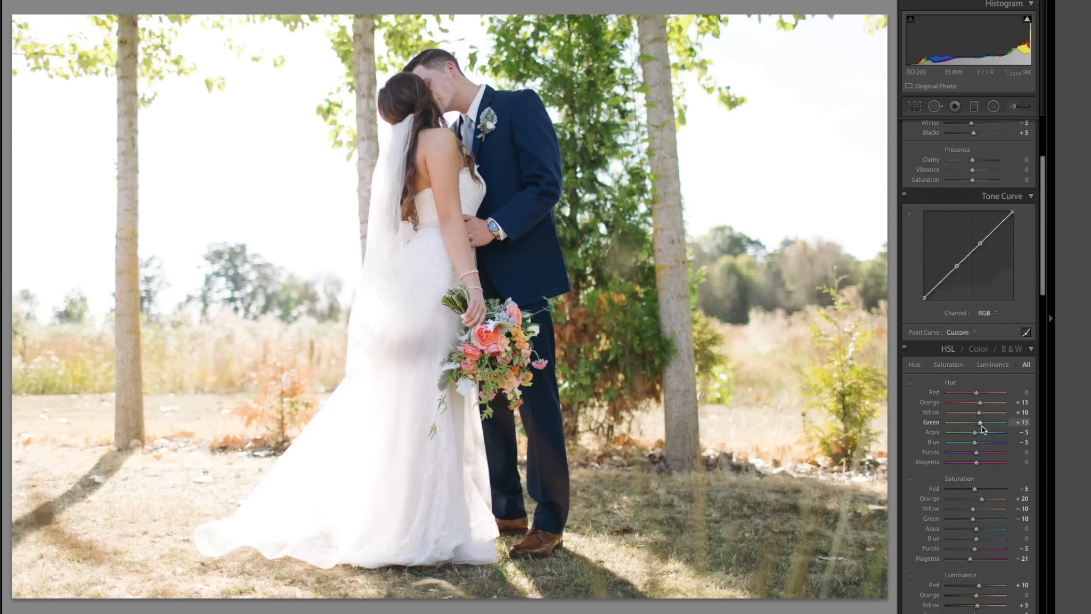
Step: Advance to the last of the similar full-length vertical photos of the couple kissing and warm its temperature to 6,500
key(Right)
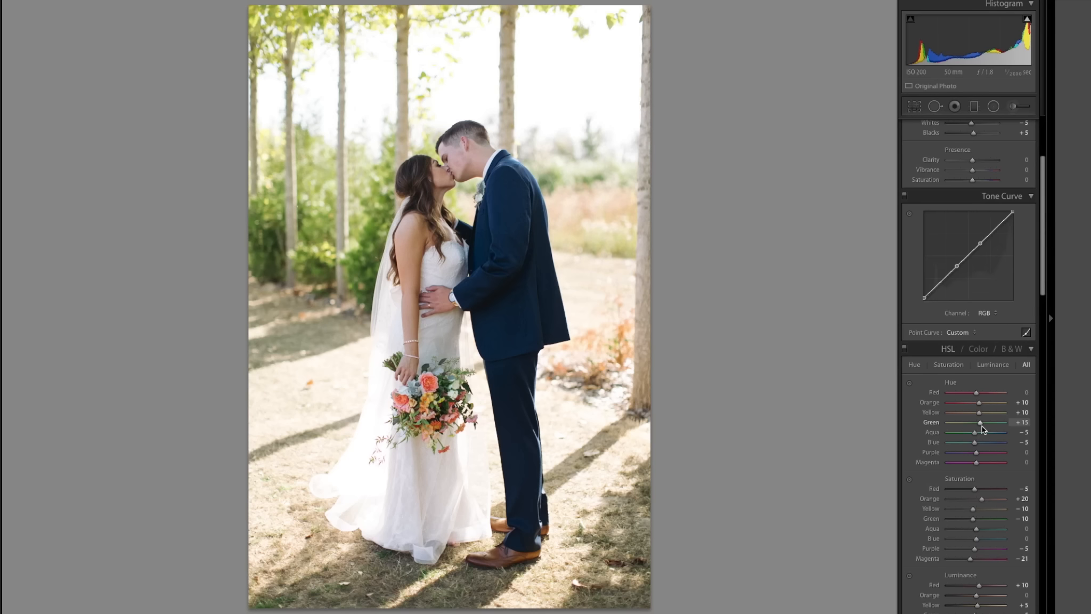
key(Right)
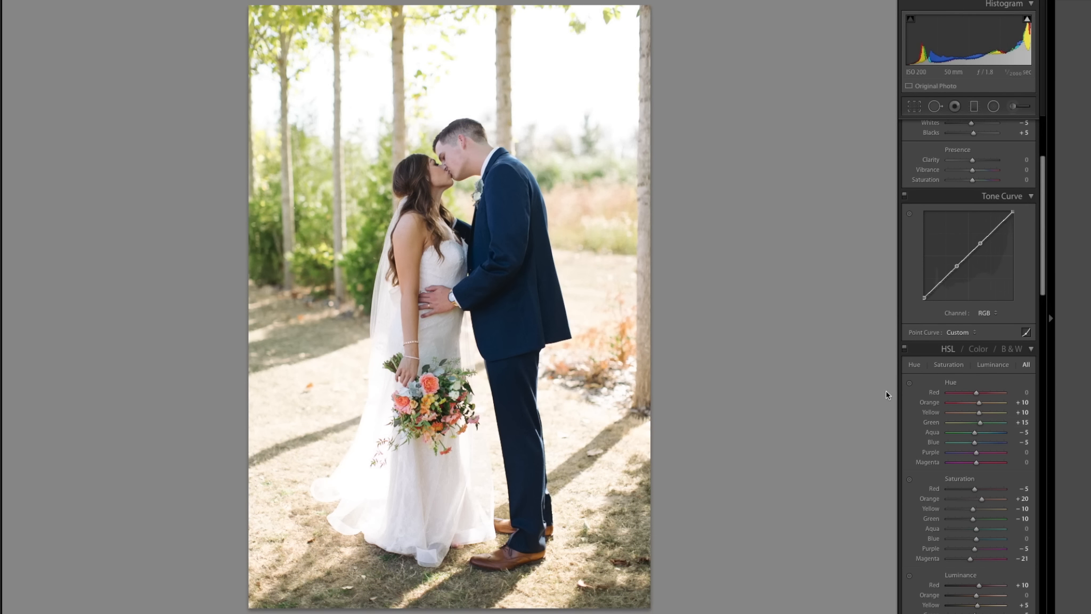
scroll(962, 400, up, 5)
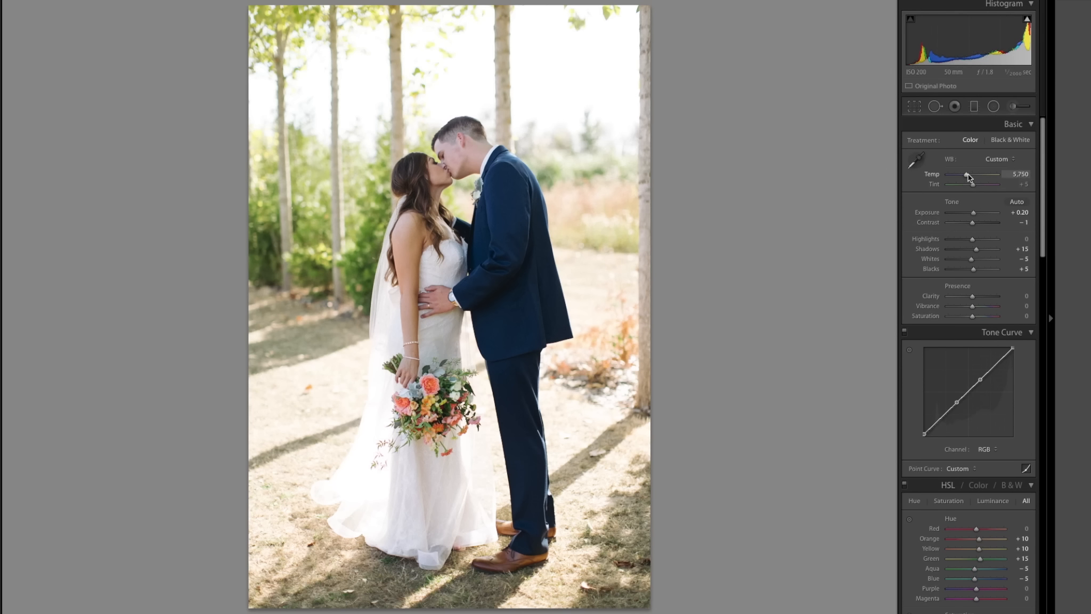
click(969, 173)
click(969, 174)
Step: Set the vertical kissing photo's highlights to -16 and its exposure to +0.30
click(974, 212)
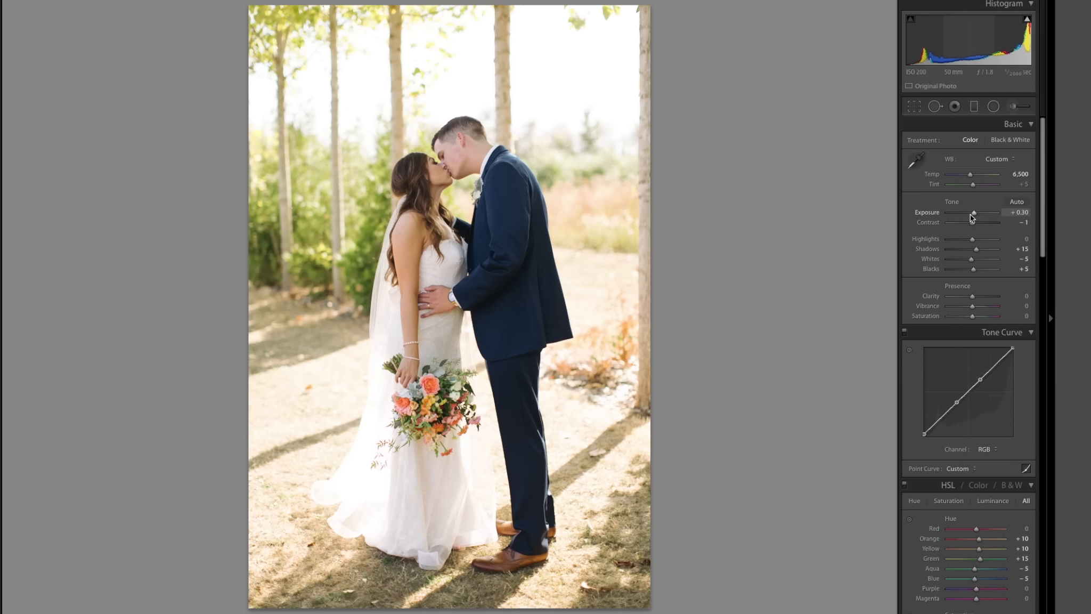
click(973, 212)
click(968, 239)
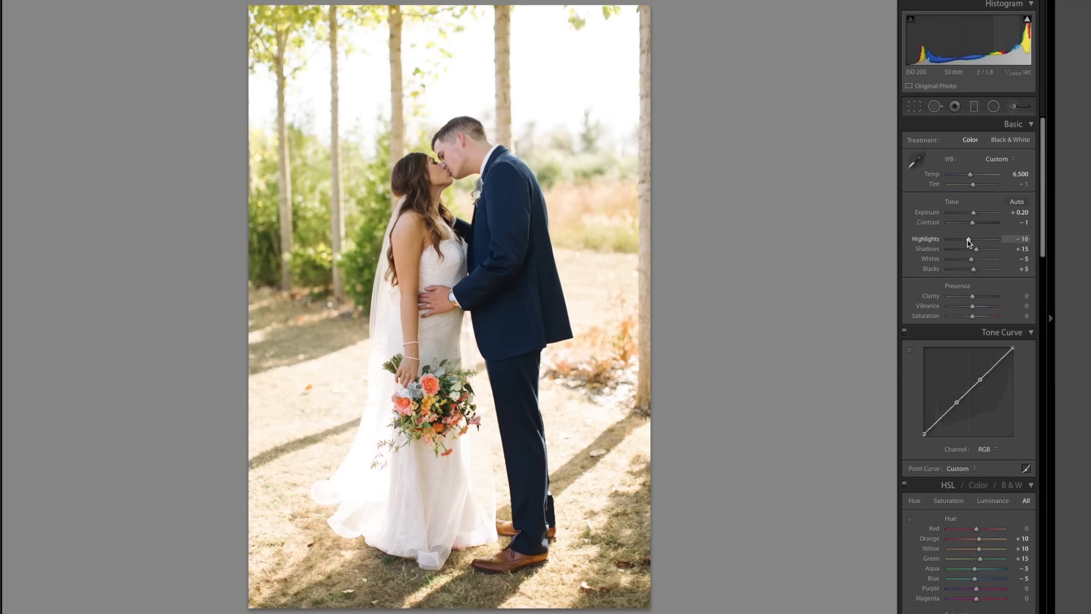
click(974, 213)
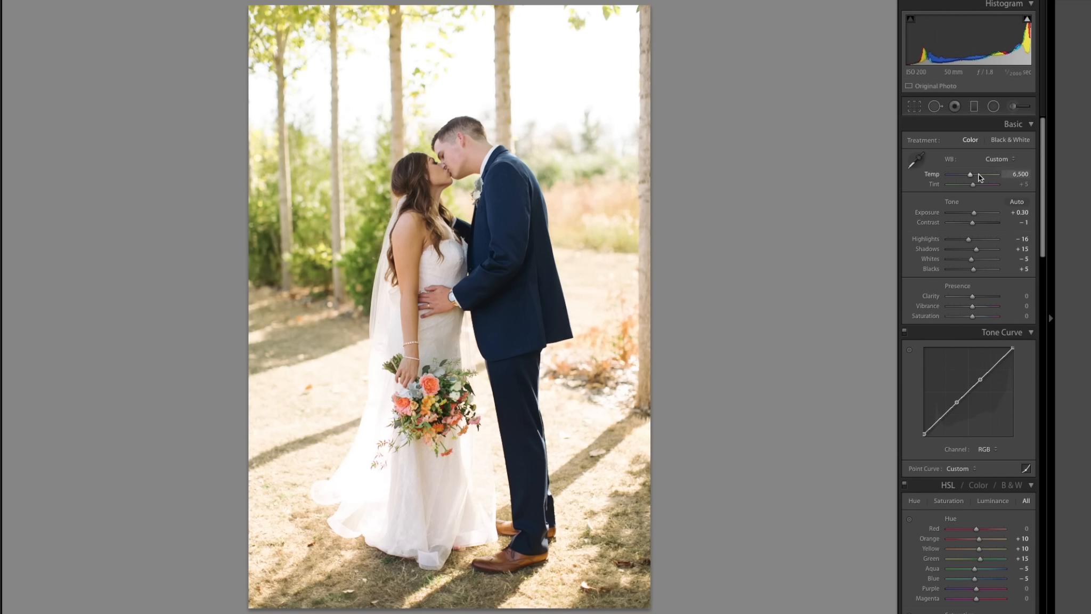